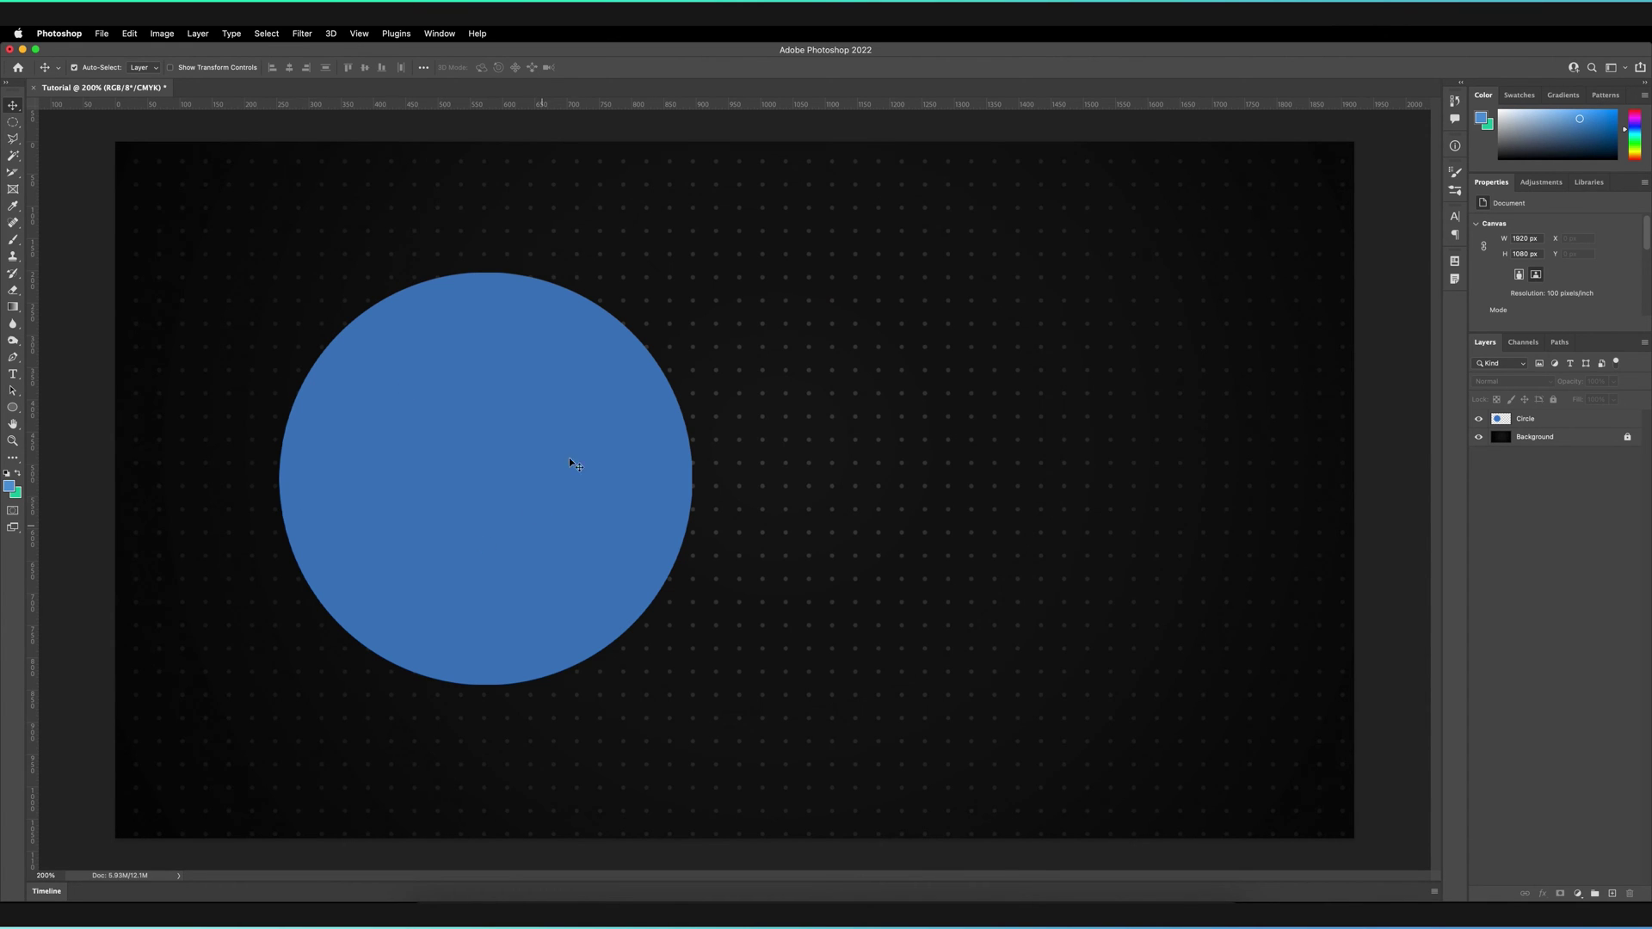
Duplicate the Circle layer and move the copy to the right of the original.
click(453, 466)
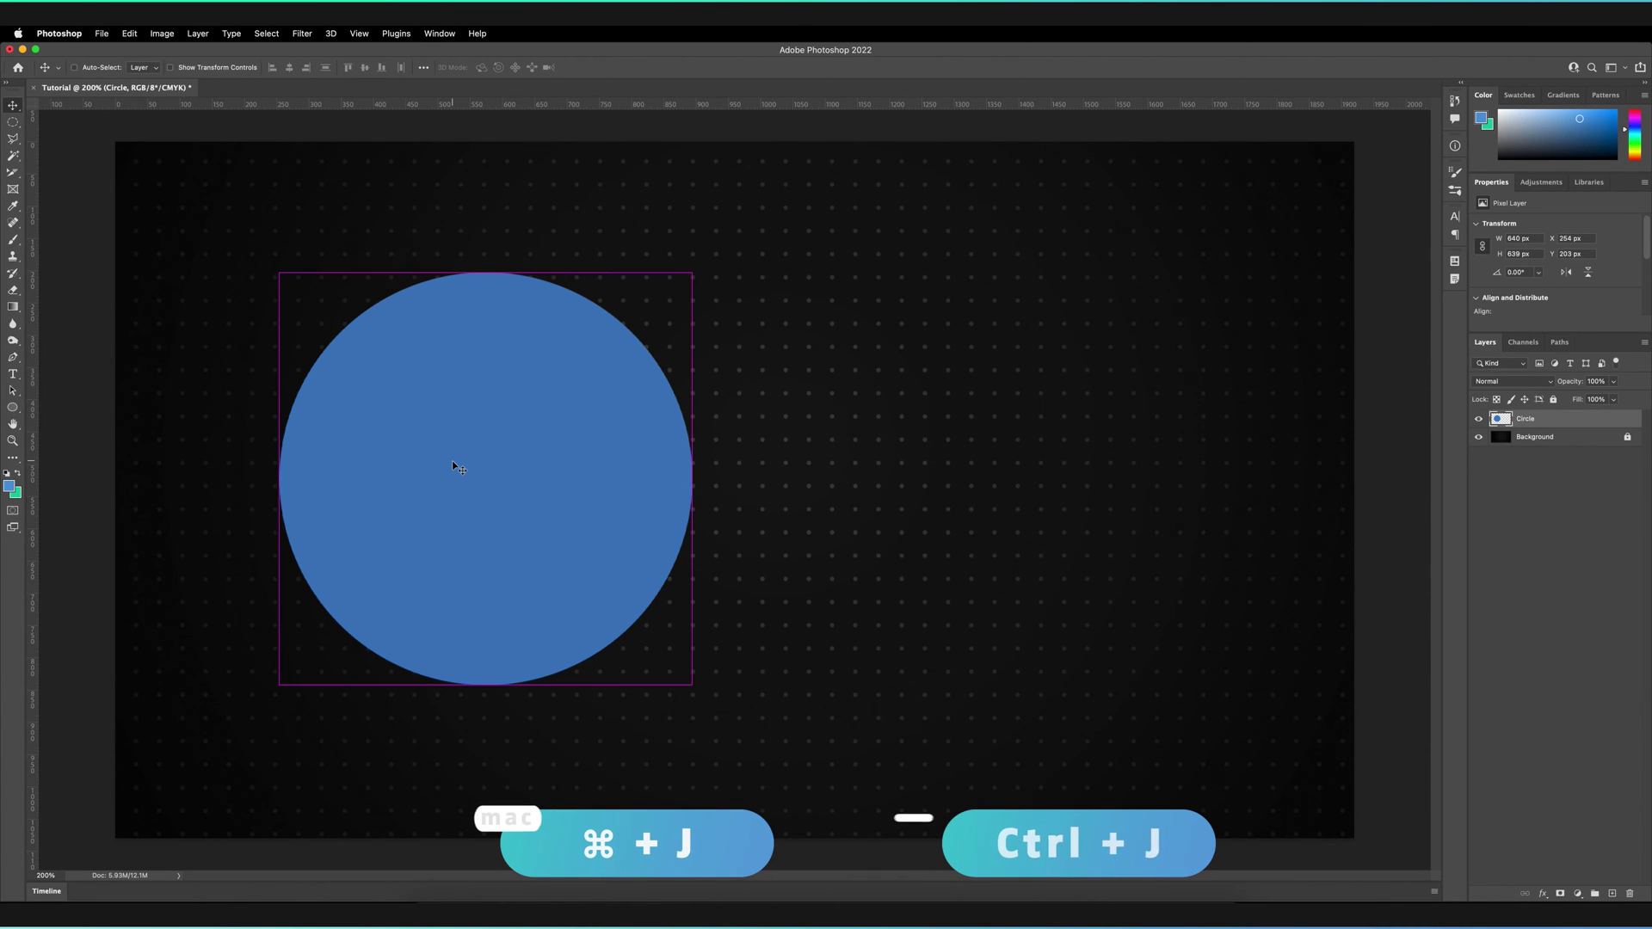
key(super+j)
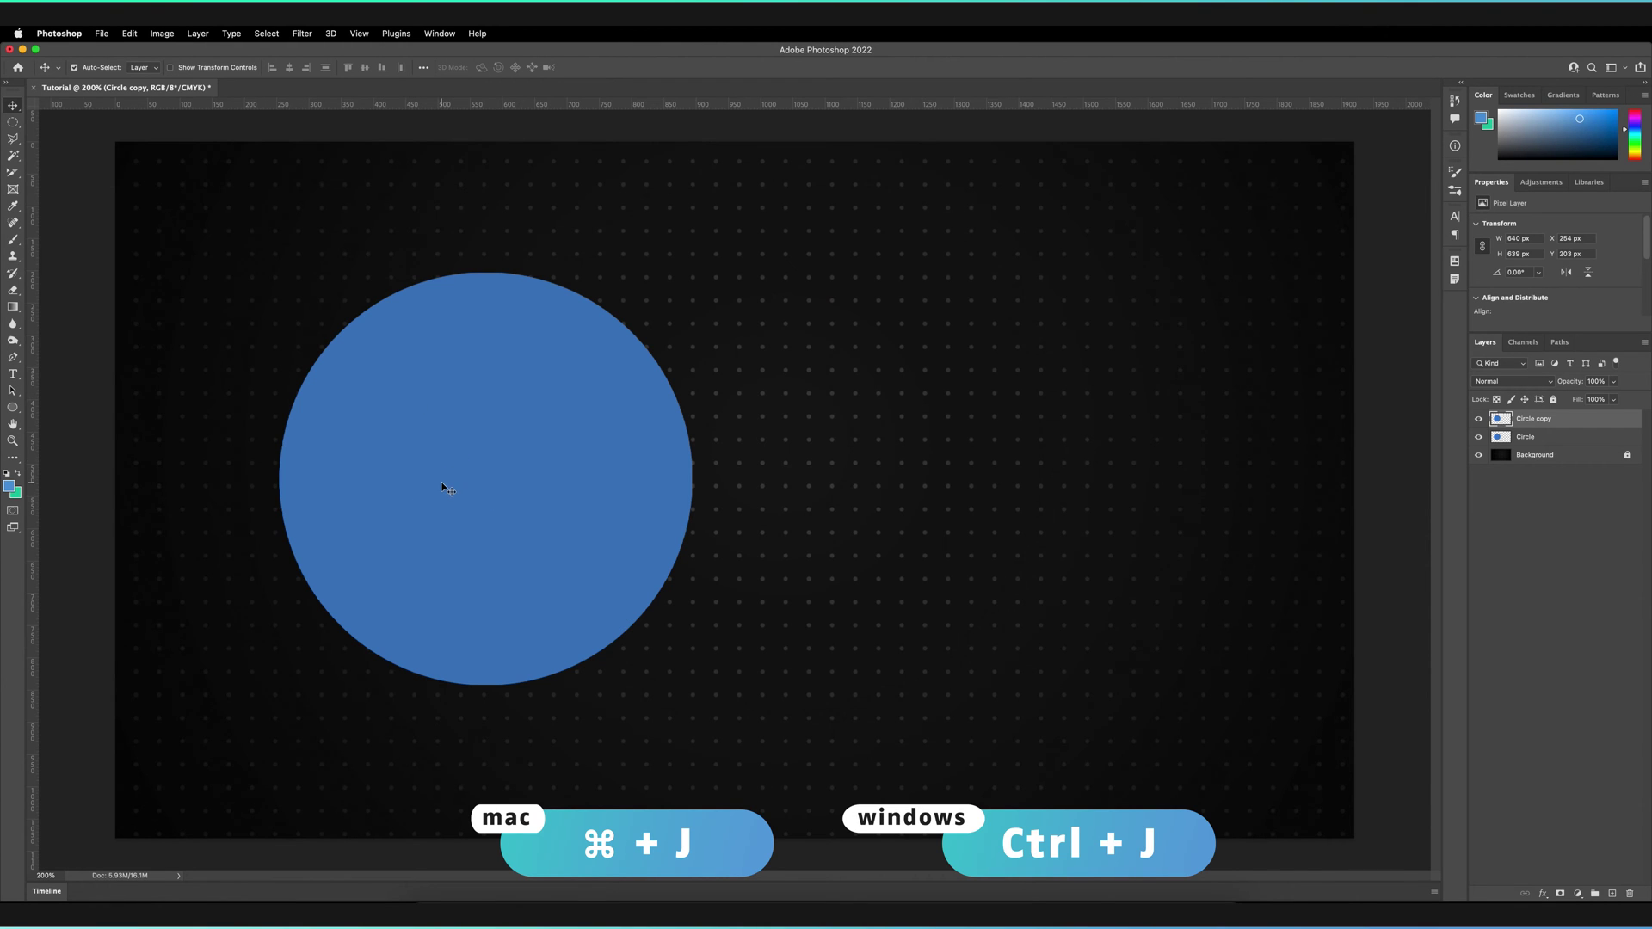
drag(442, 485, 950, 485)
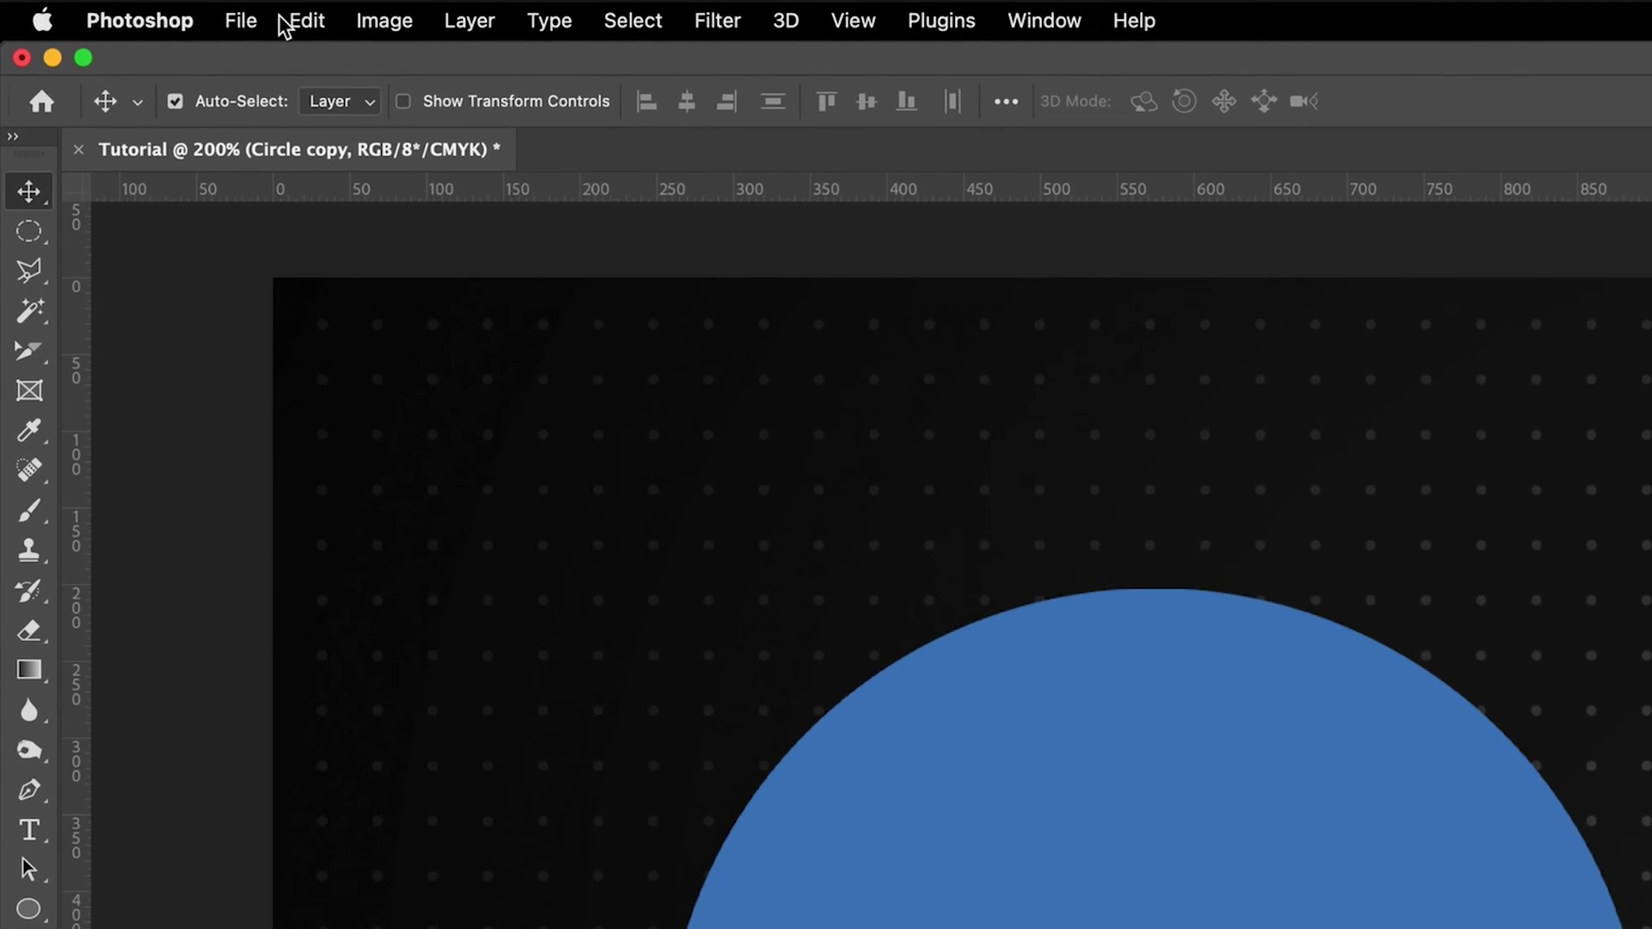
Free Transform the Circle copy down to a 90 × 90 px circle in the upper right.
click(284, 20)
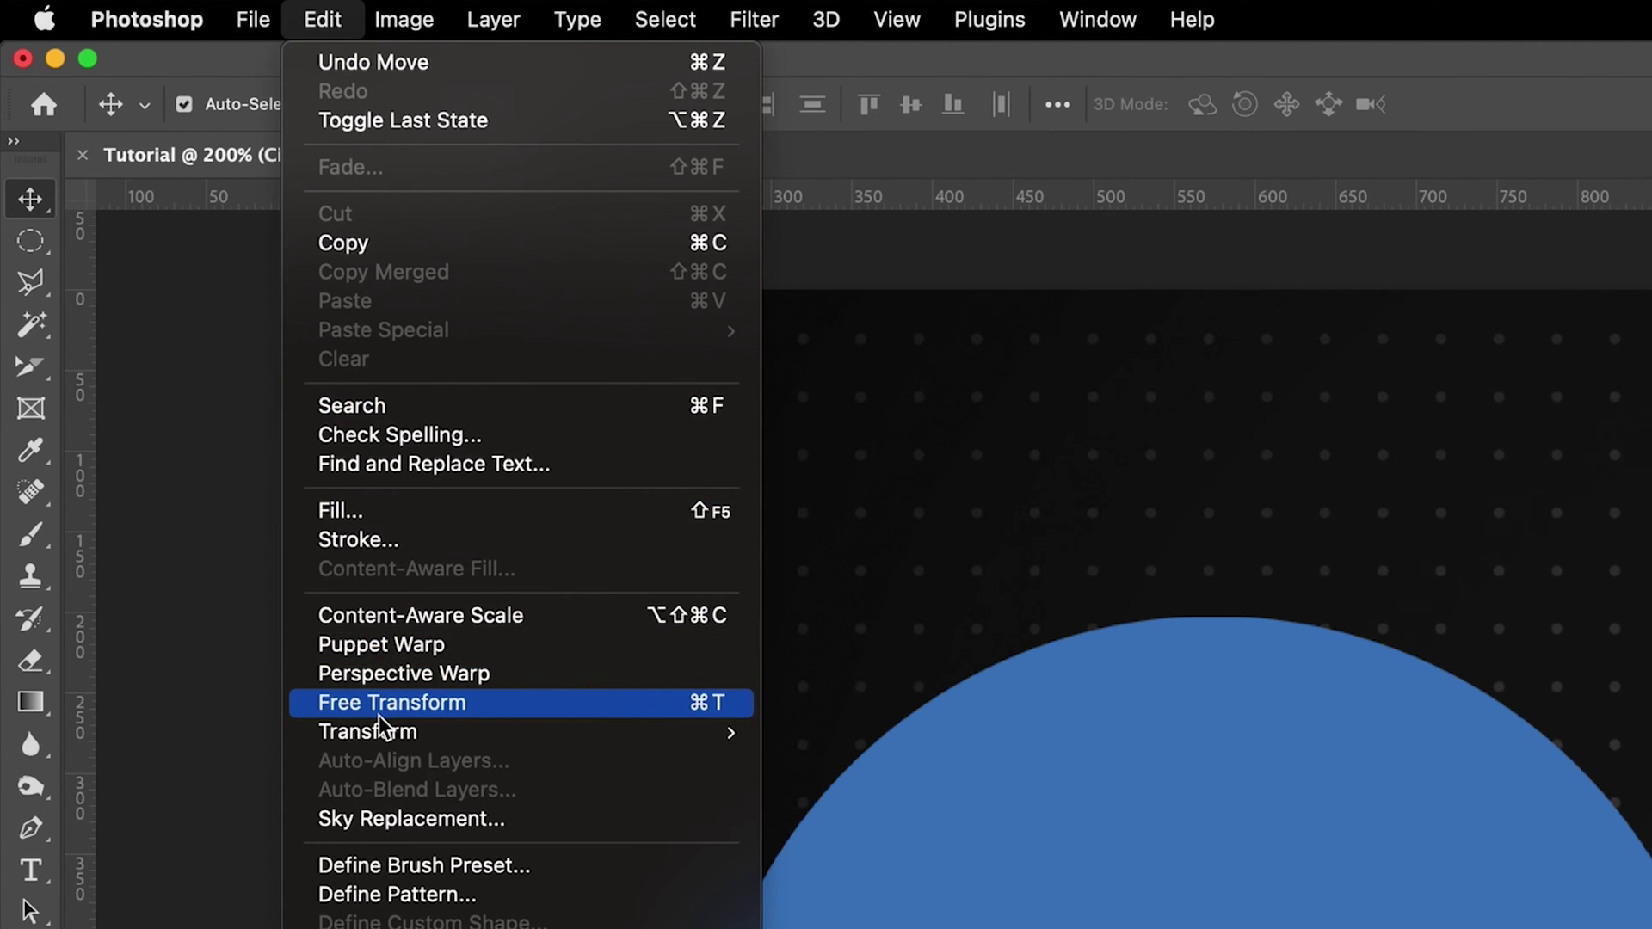
click(378, 716)
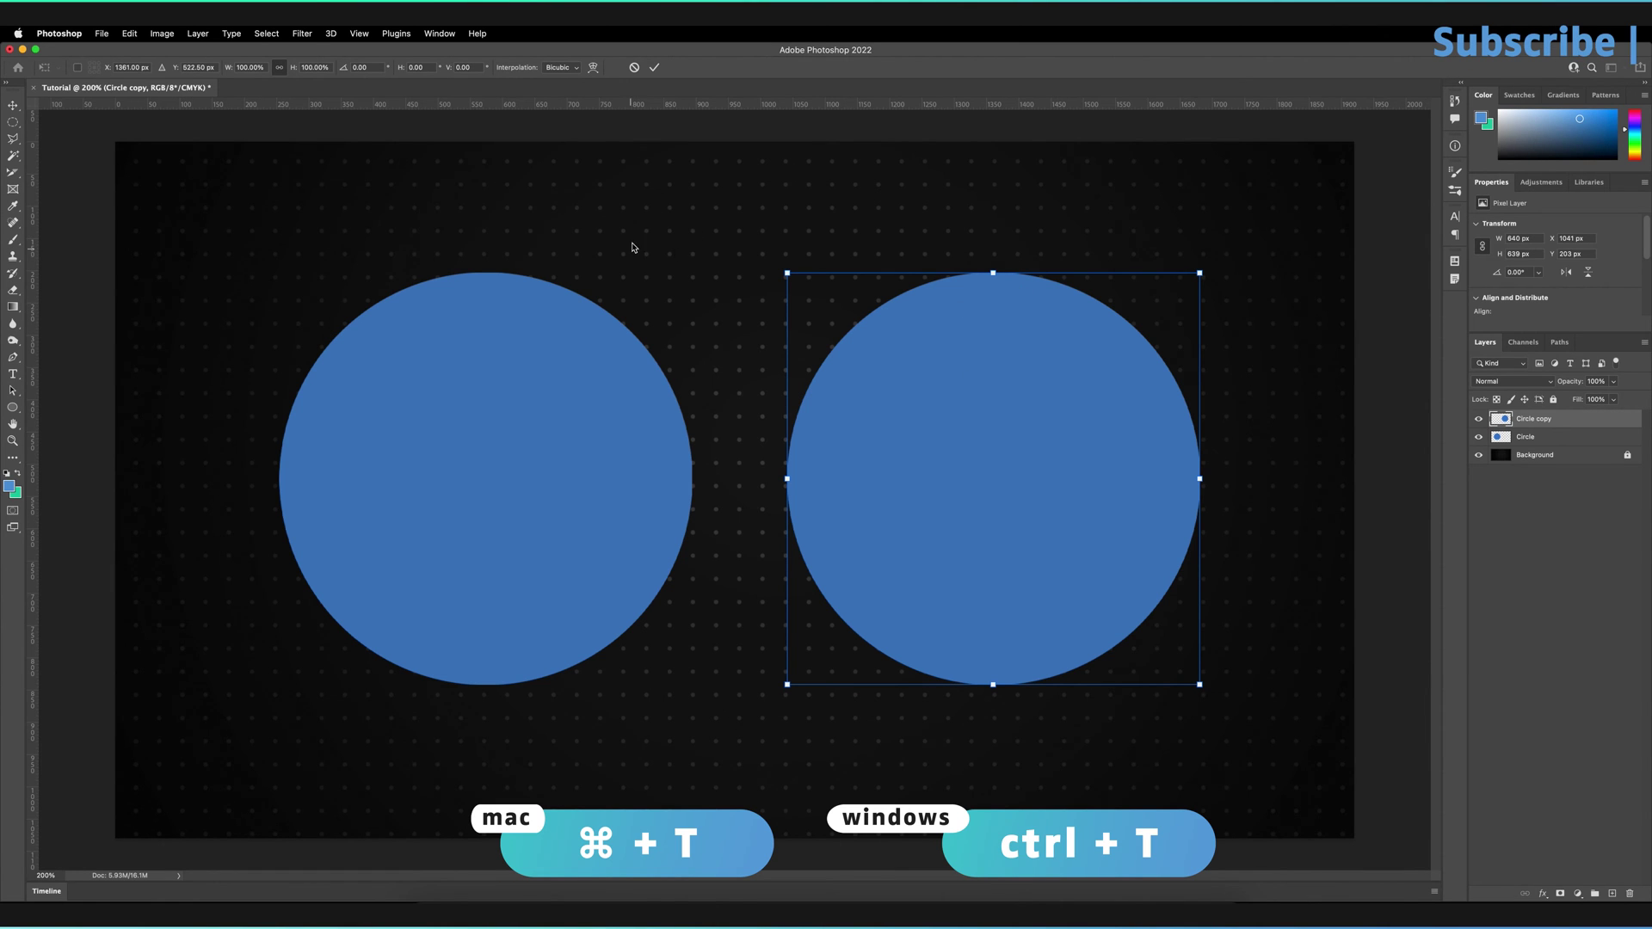
drag(1199, 273, 1029, 505)
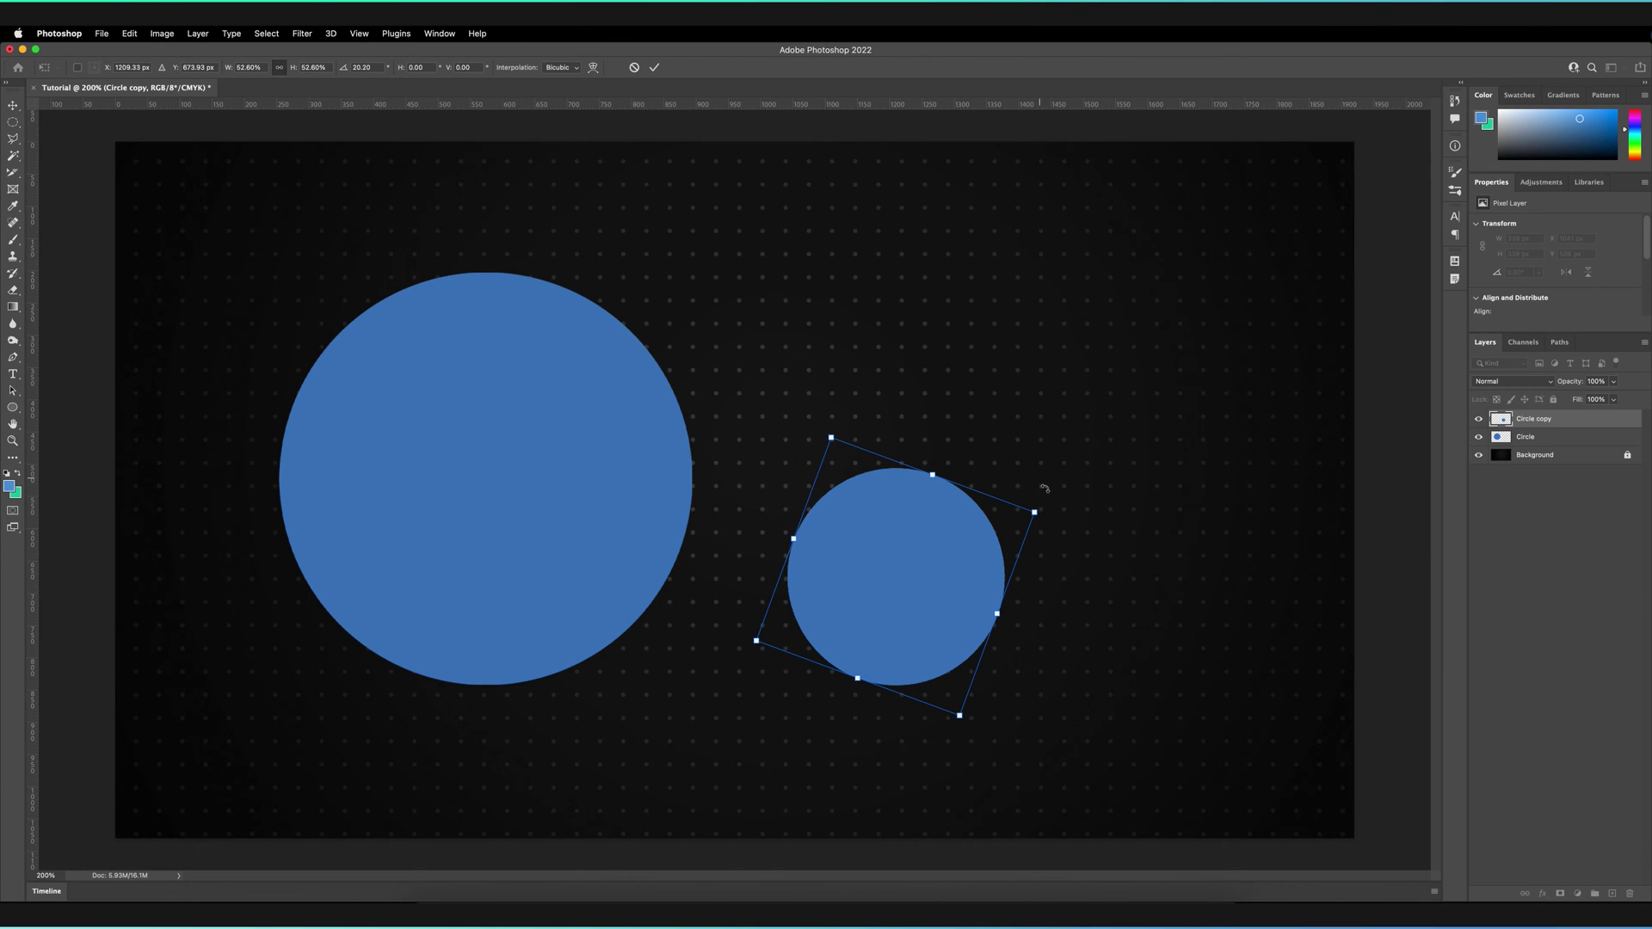
drag(963, 576, 1042, 394)
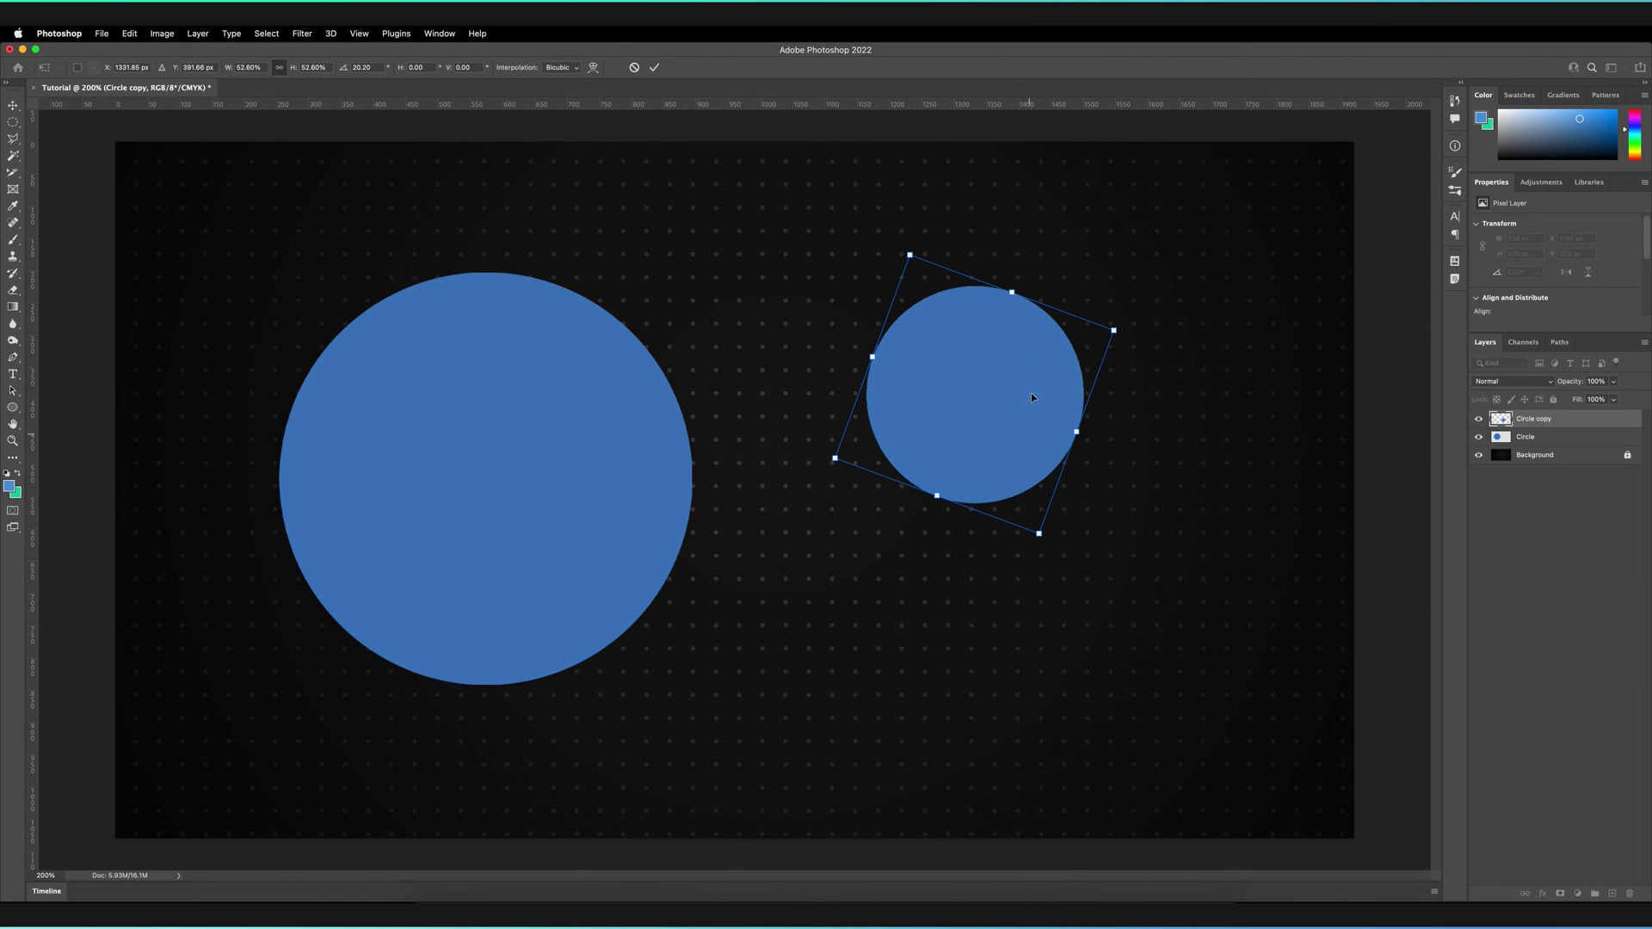
drag(1117, 332, 1007, 368)
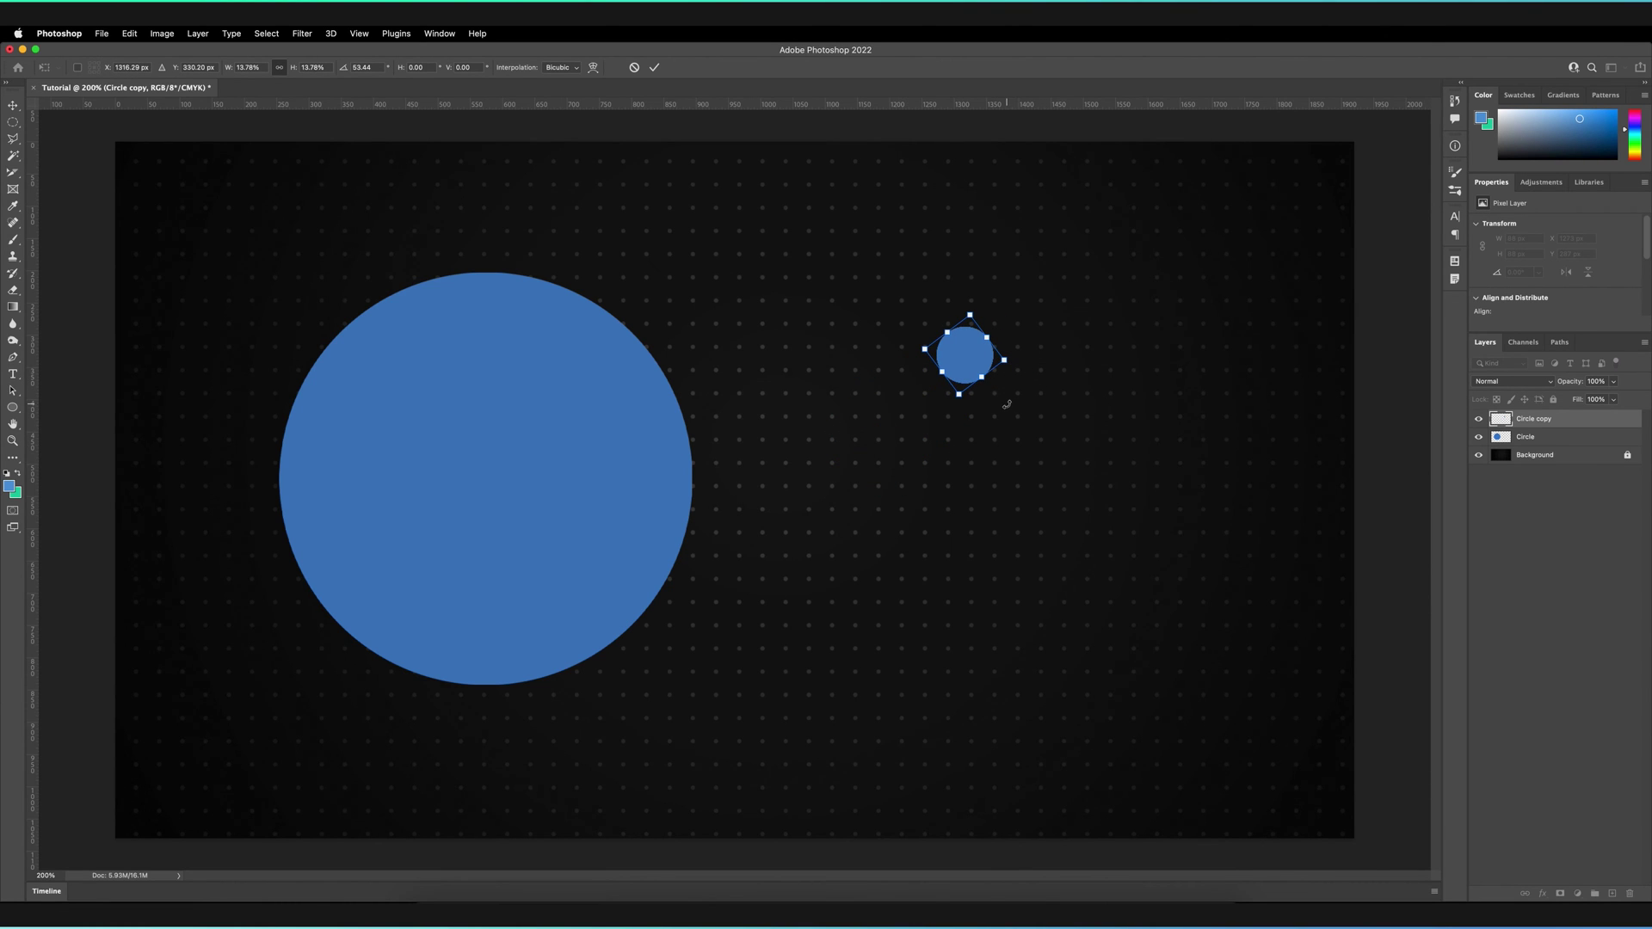
click(656, 68)
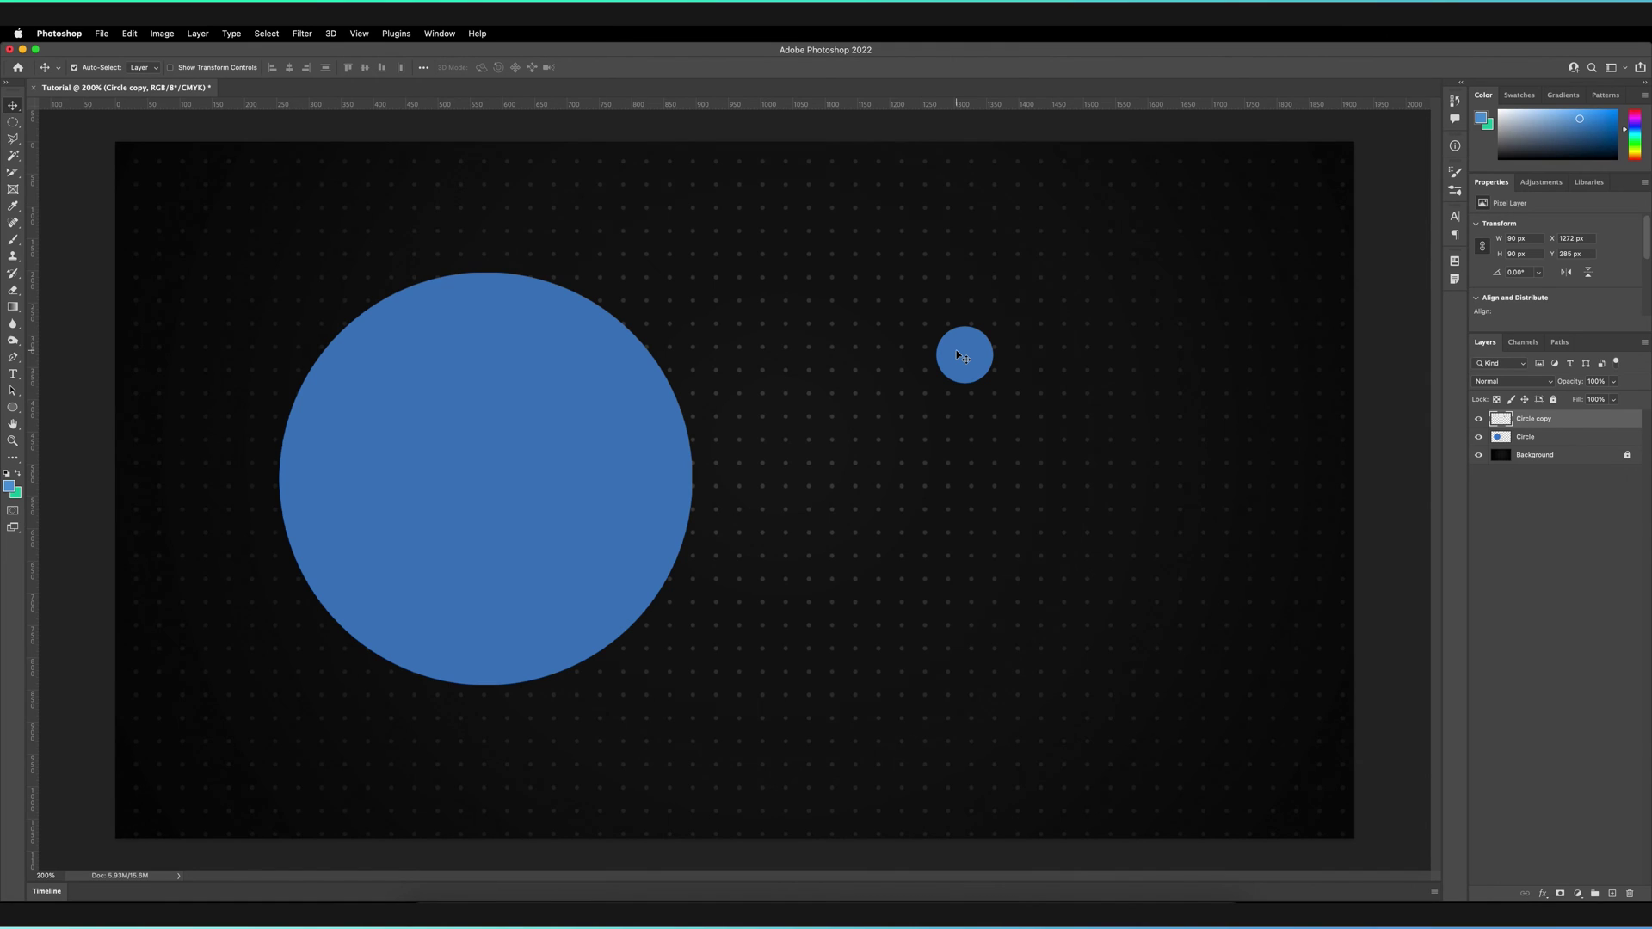
Scale the small copy back up to 737 × 737 px beside the original circle.
key(super+t)
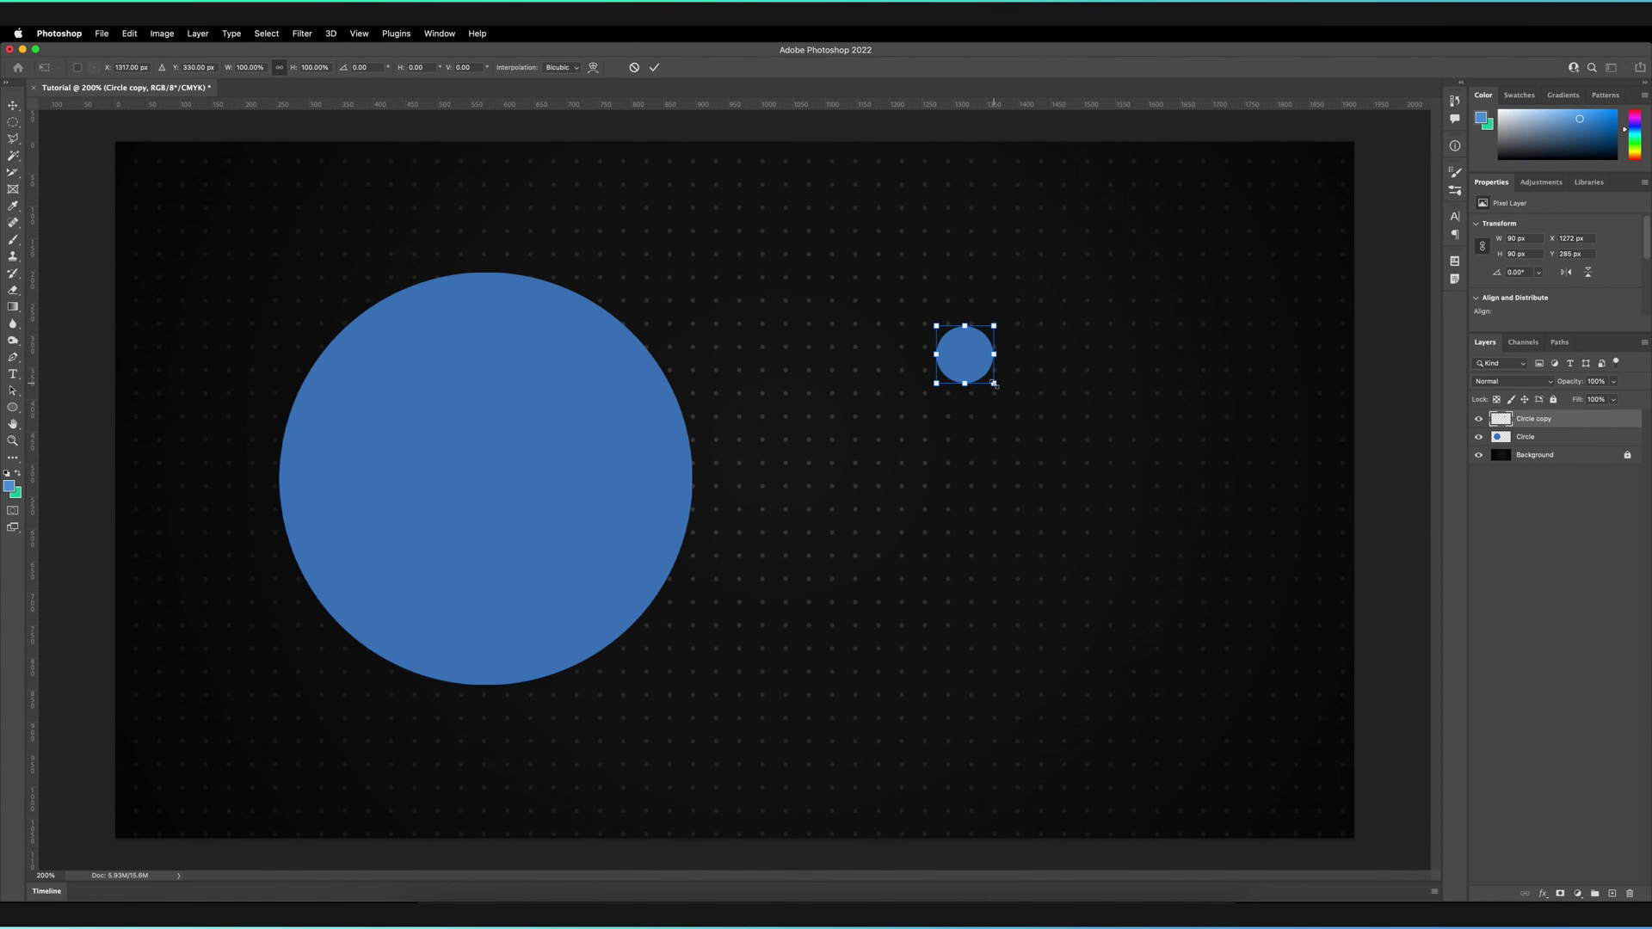
drag(993, 384, 1280, 668)
drag(1180, 583, 1247, 692)
key(Return)
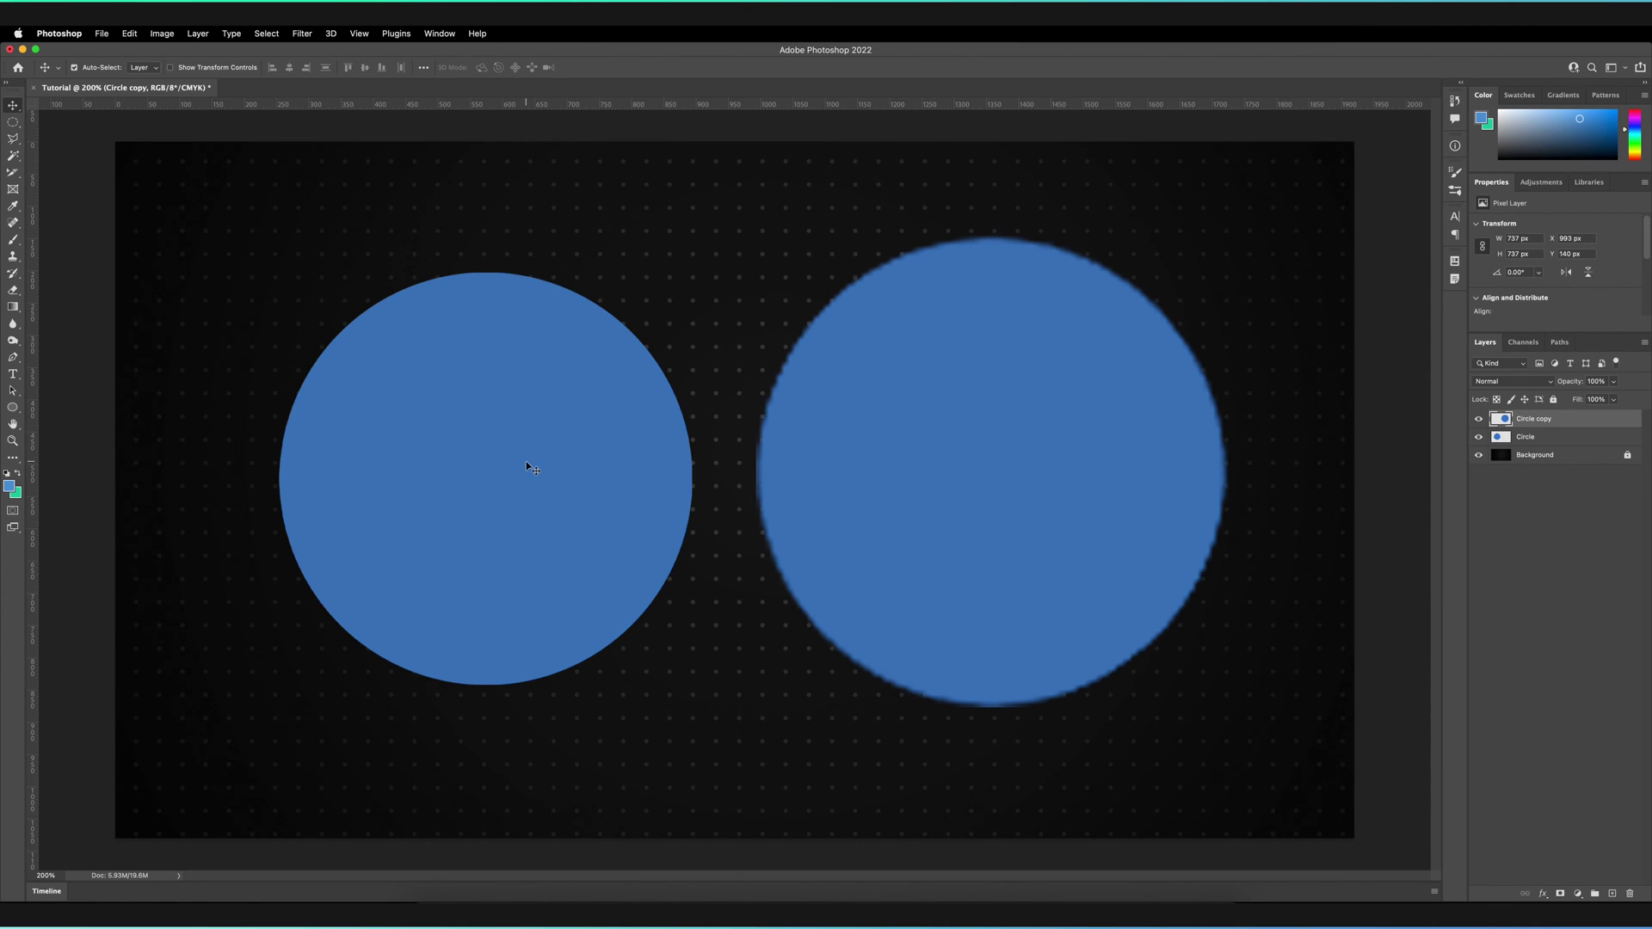
Delete the Circle copy layer, then undo a fresh duplicate of the Circle layer.
drag(1534, 418, 1629, 893)
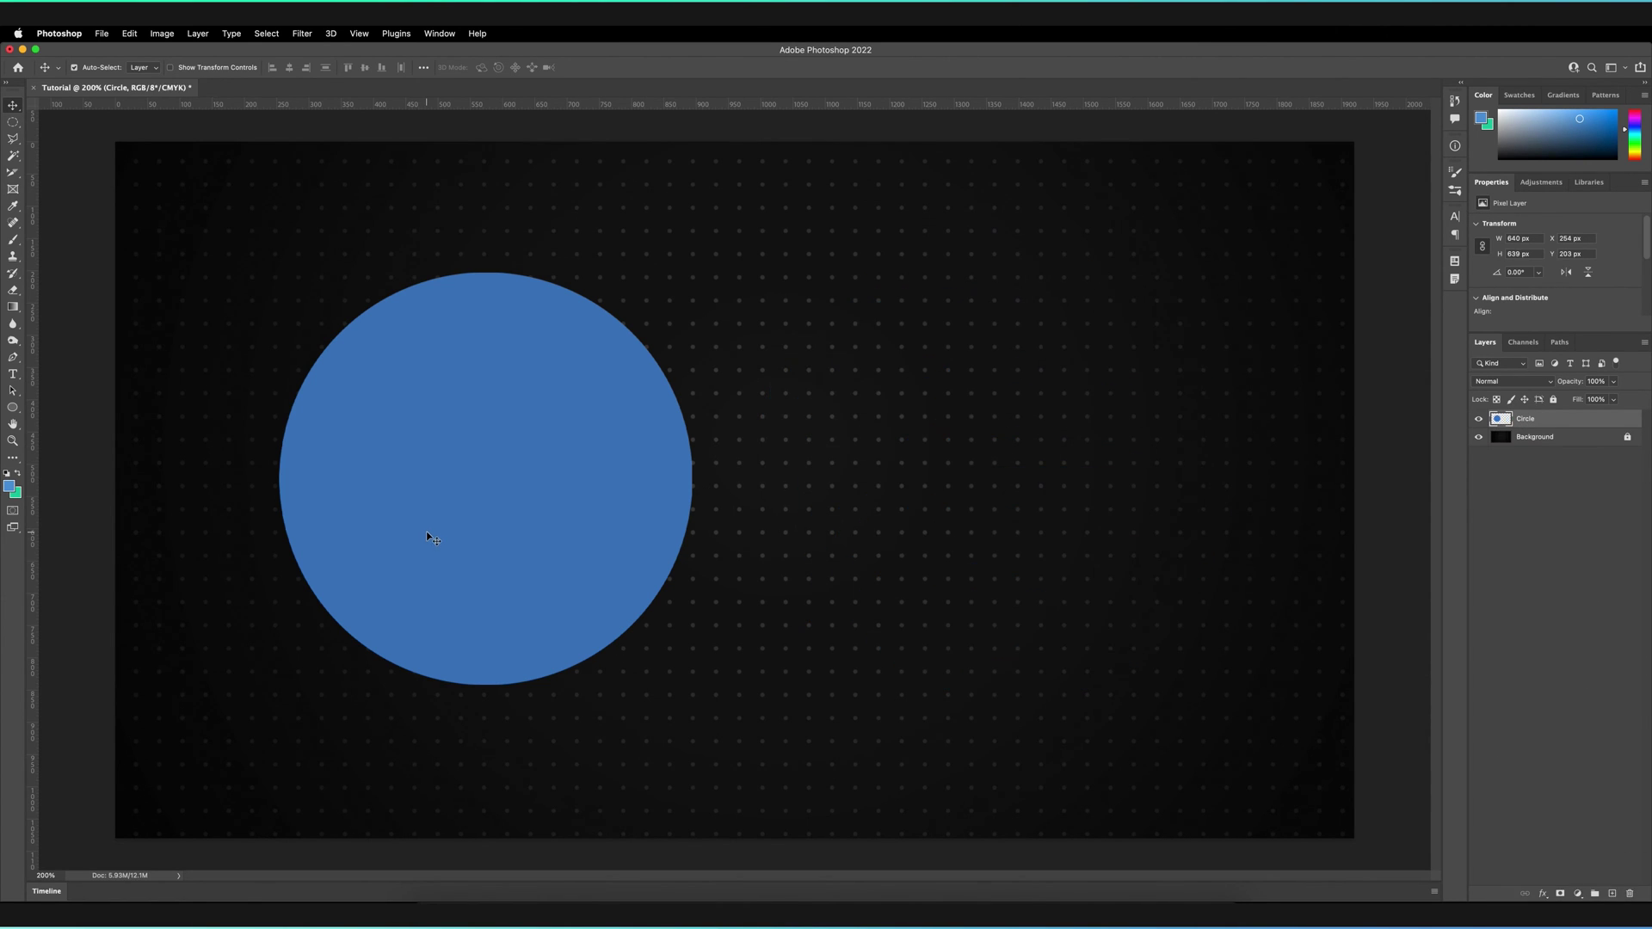
key(super+j)
shift+click(1545, 439)
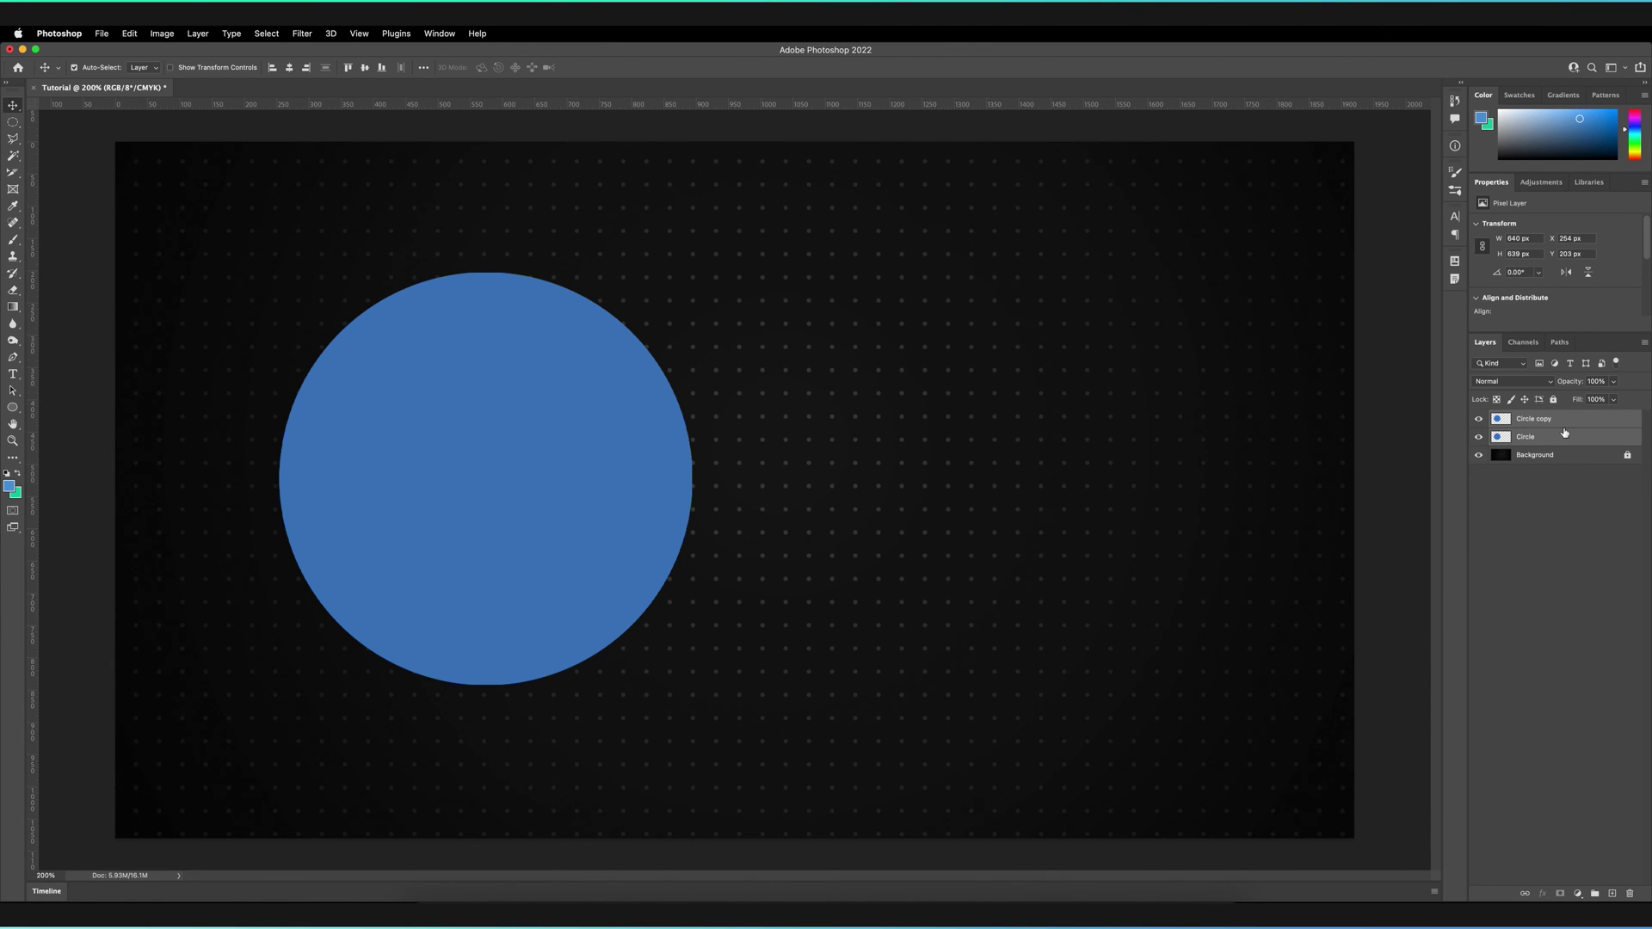
key(super+z)
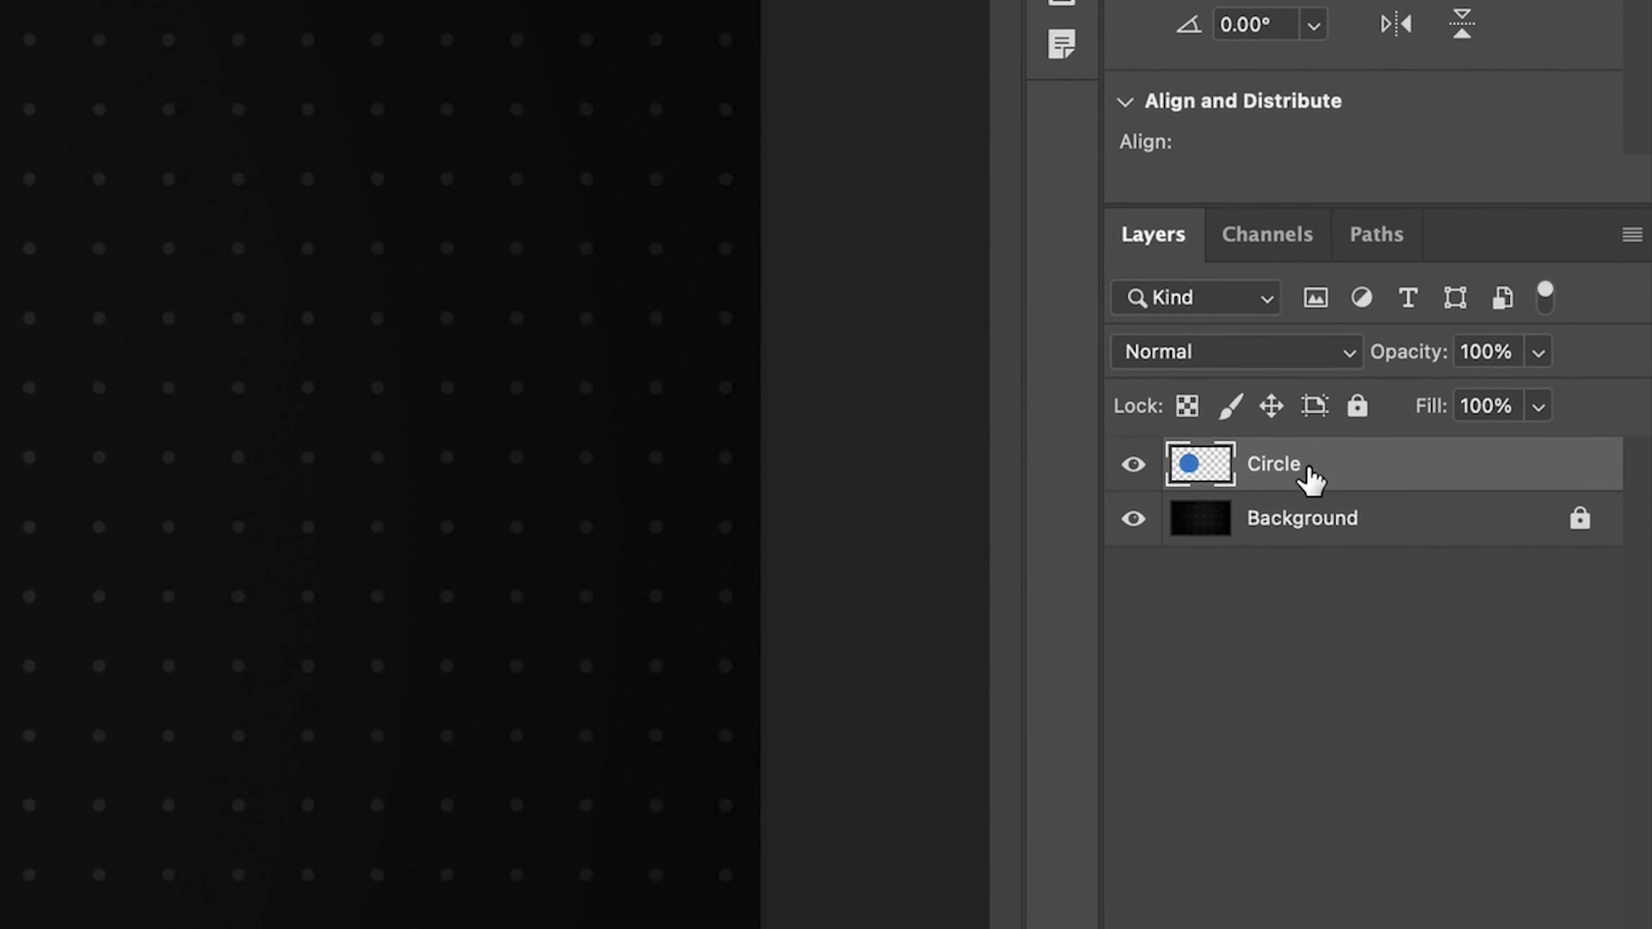
Convert the Circle layer into an embedded smart object (Circle.psb).
right_click(1375, 482)
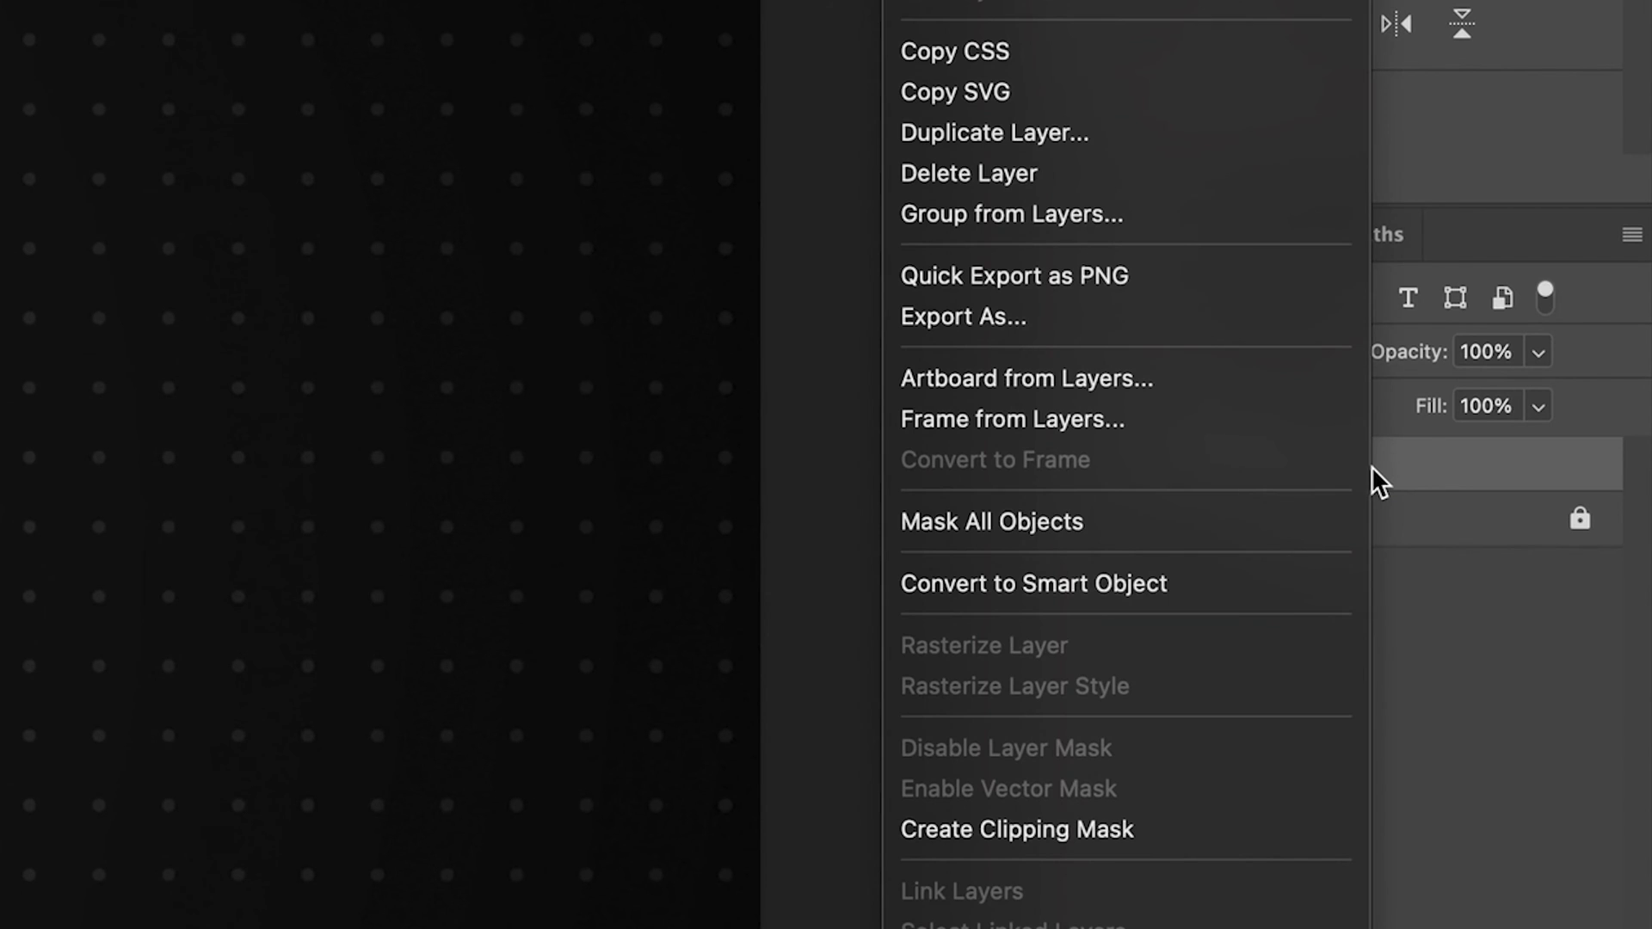
click(1167, 579)
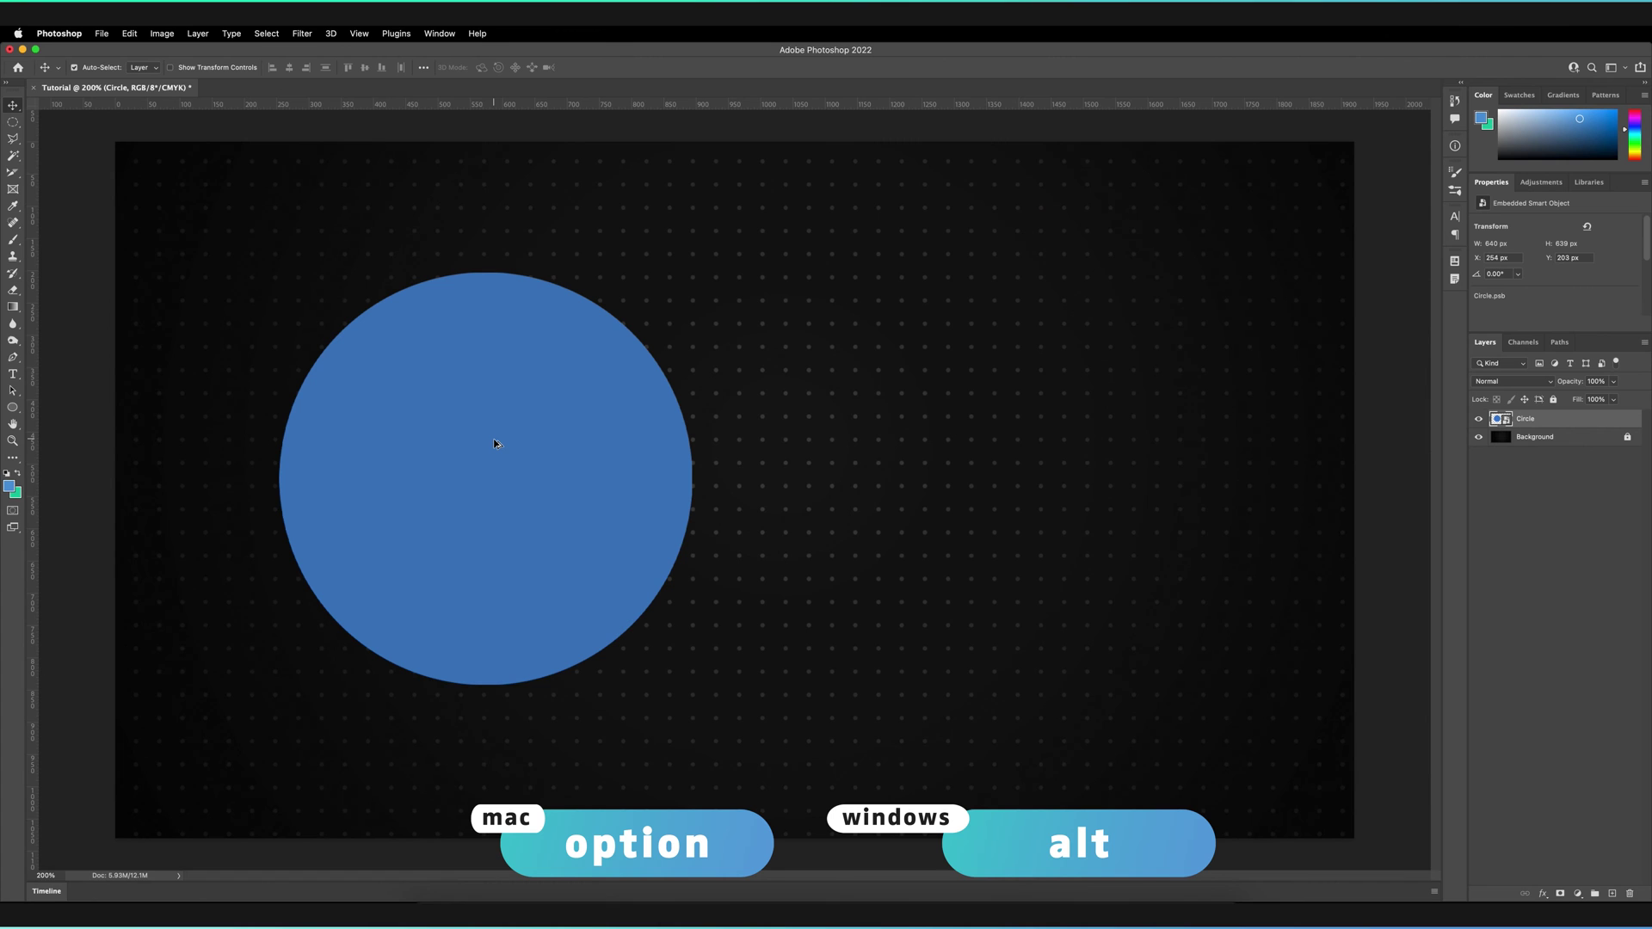
Alt-drag the circle smart object to the right to create Circle copy.
drag(495, 443, 1012, 442)
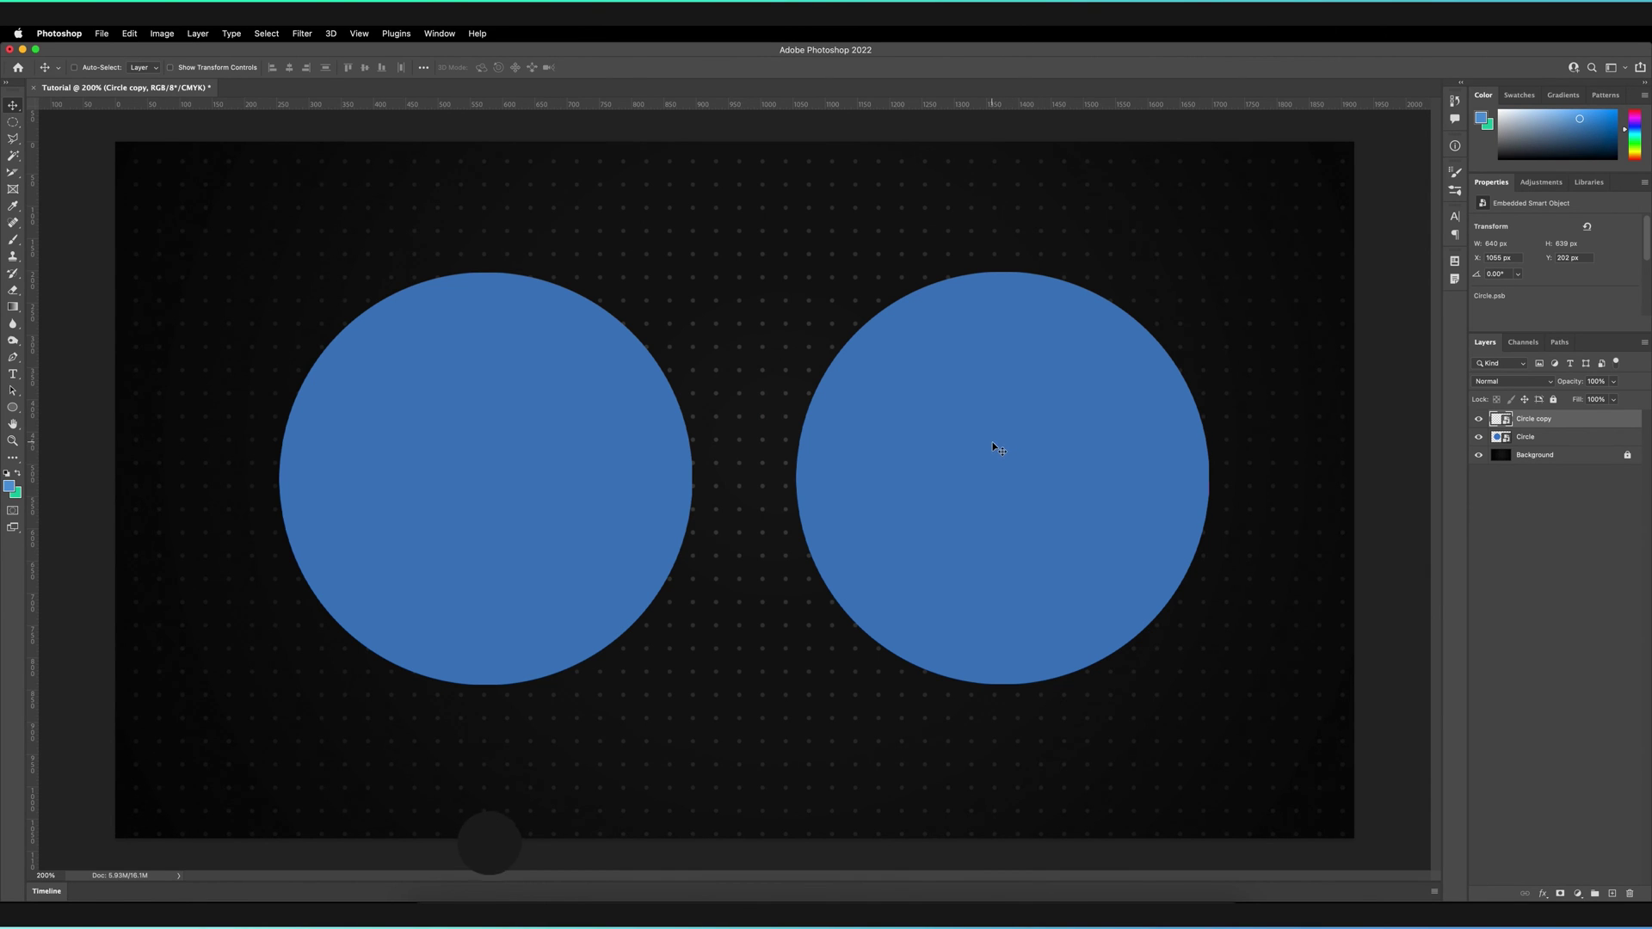
Shrink and rotate the Circle copy, then nudge it slightly left.
key(super+t)
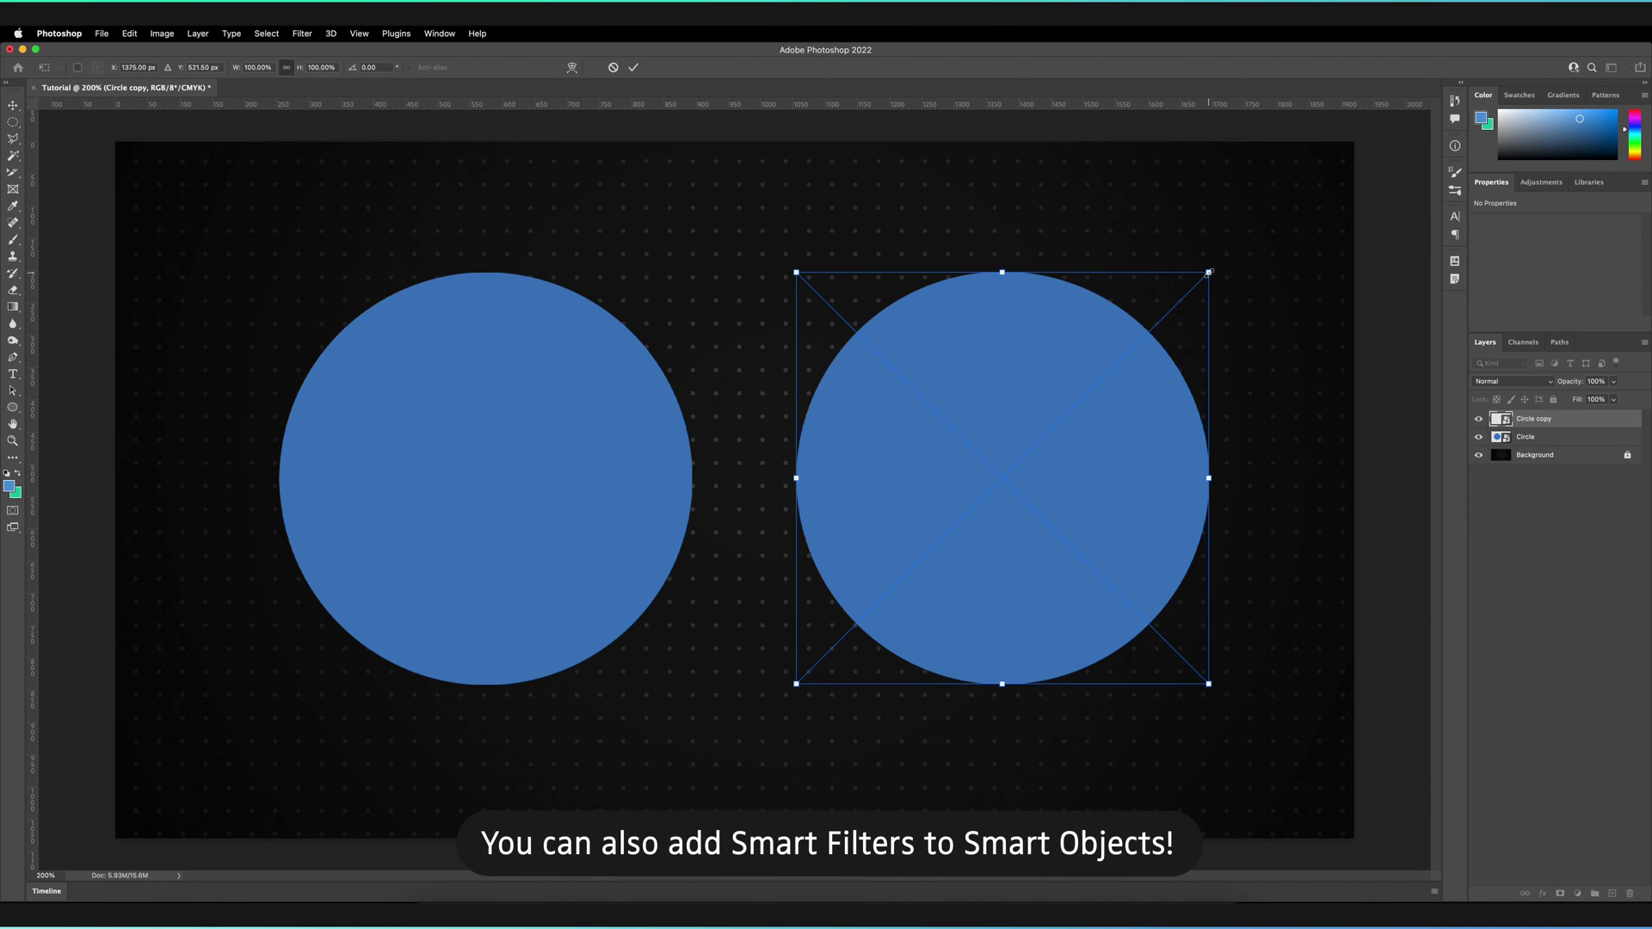
drag(1213, 277, 855, 589)
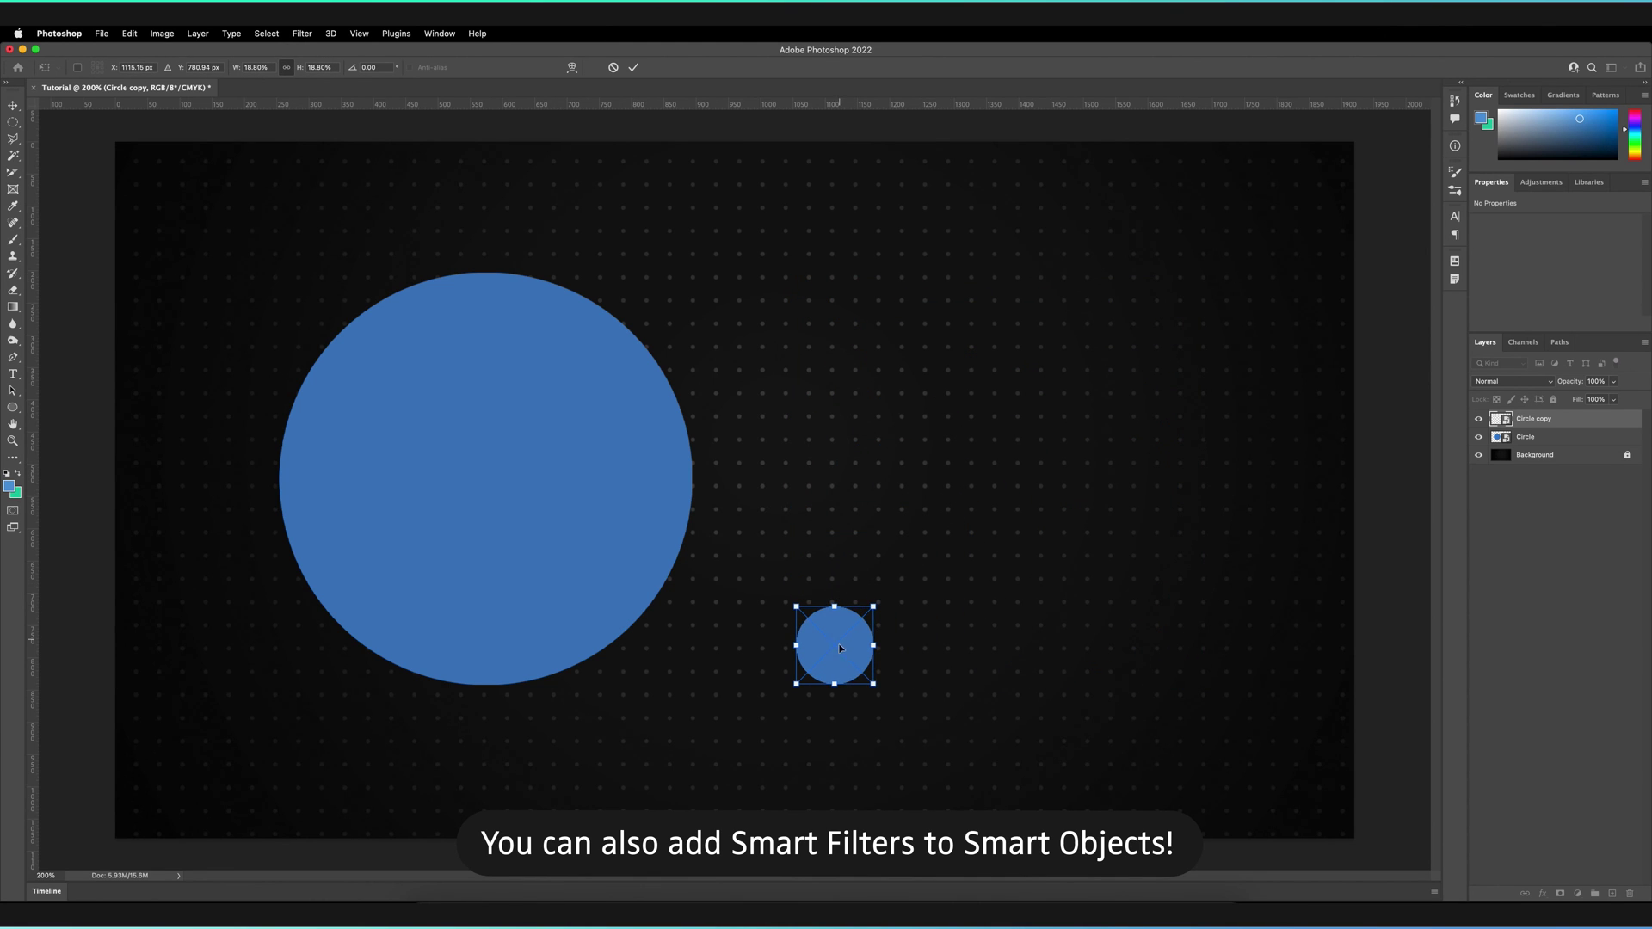
drag(839, 644, 1007, 358)
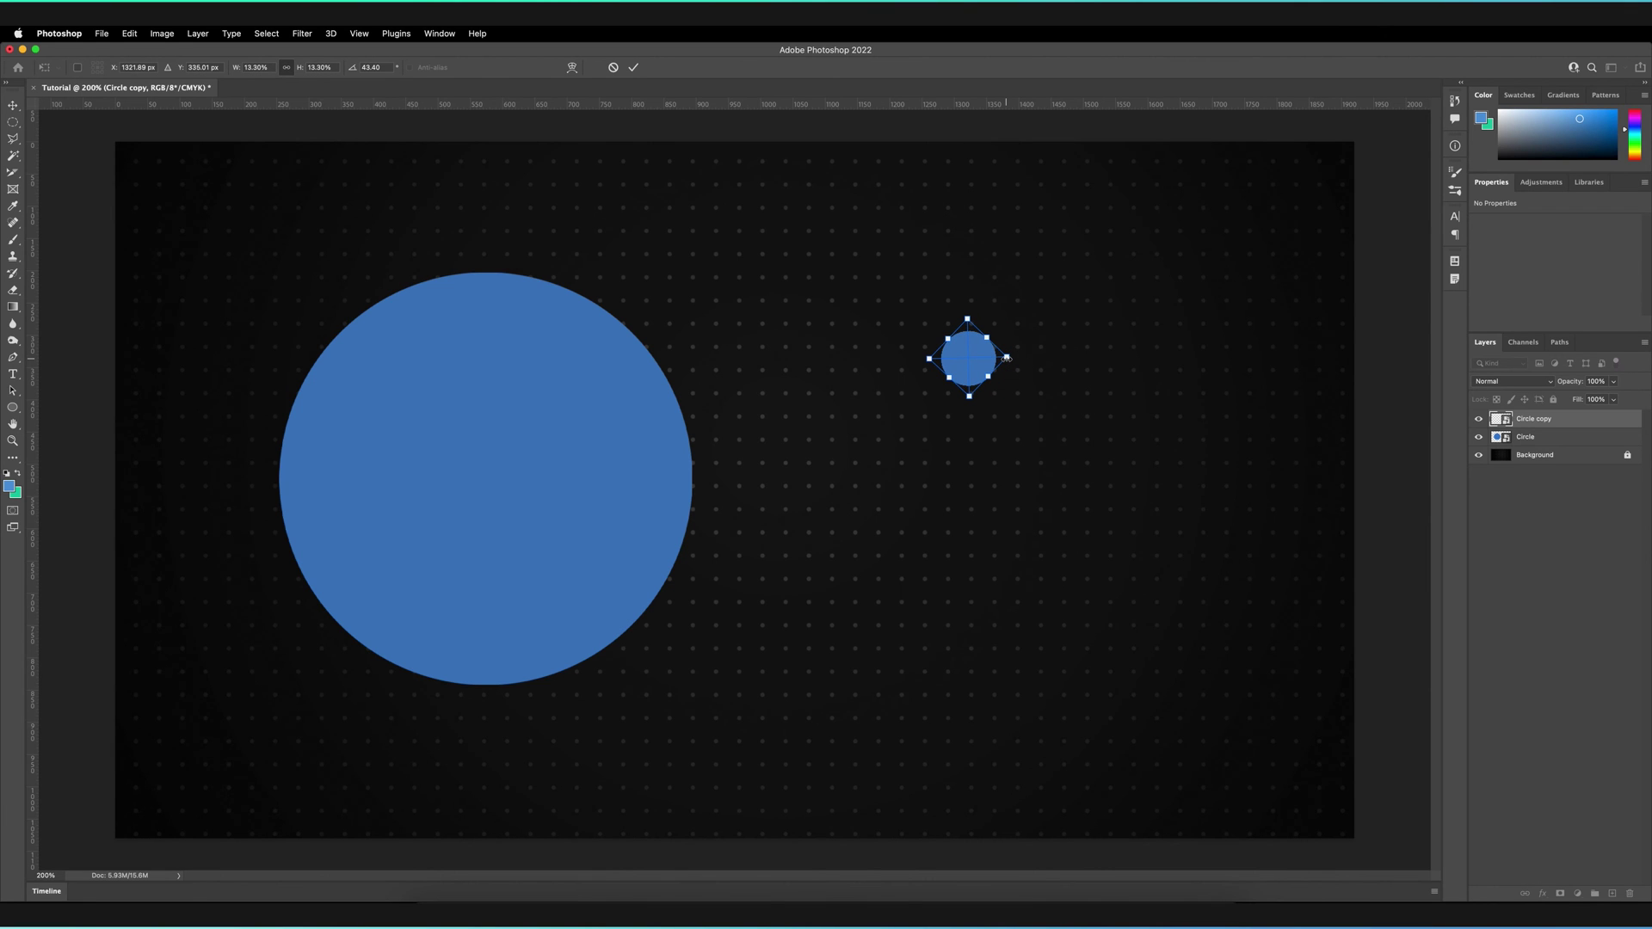
key(Return)
drag(961, 360, 915, 361)
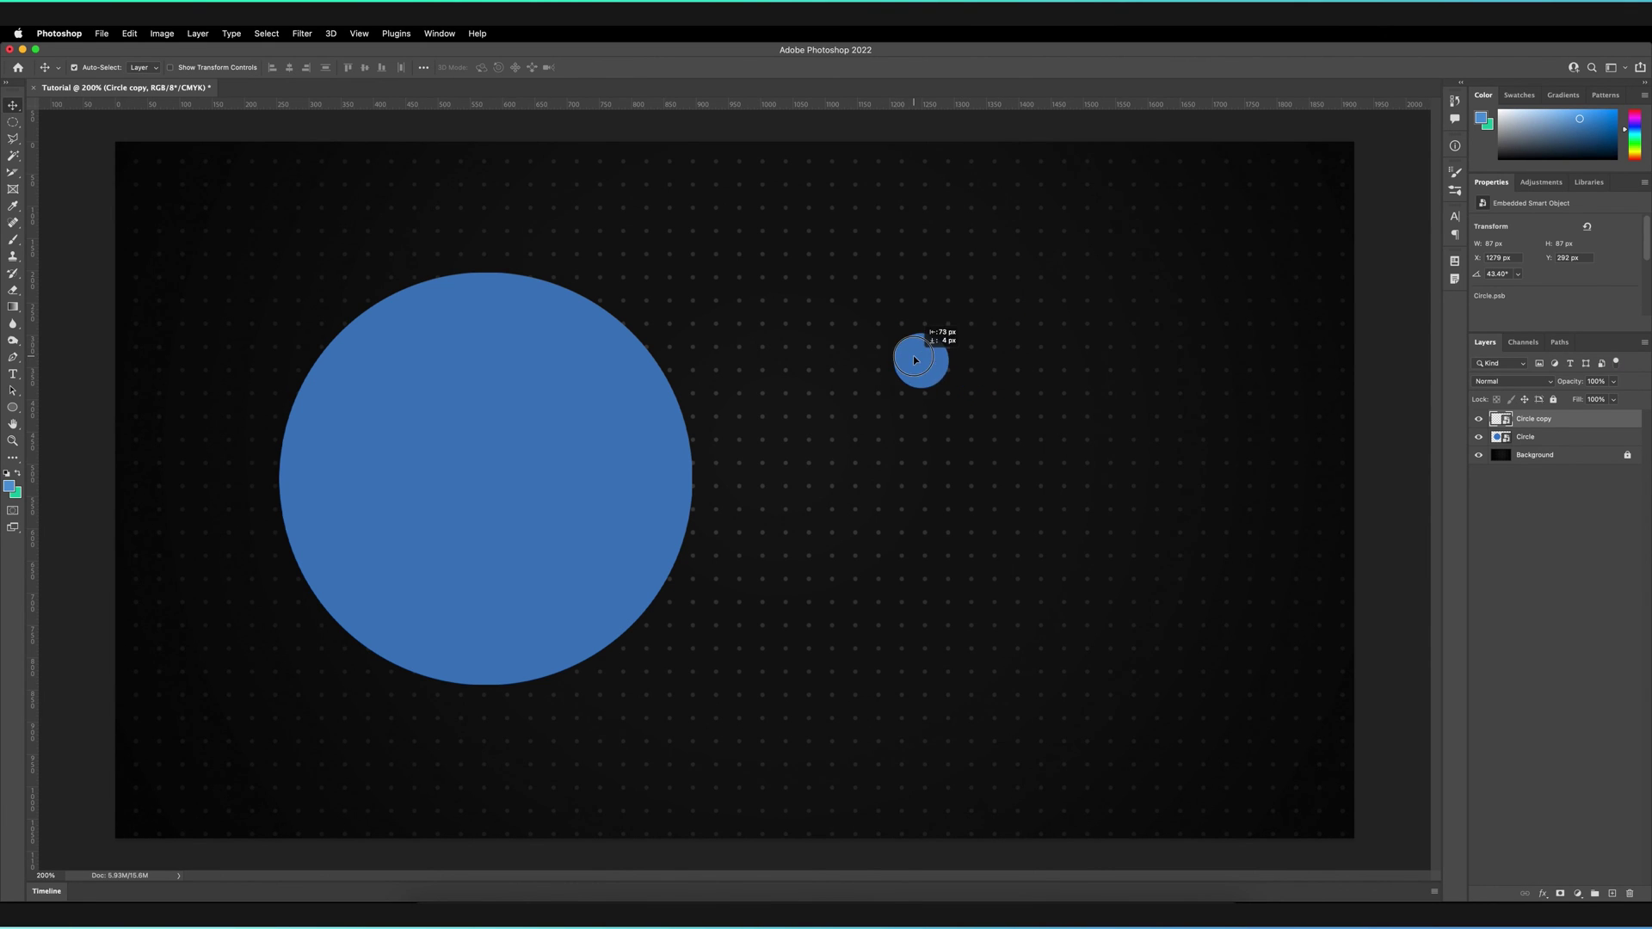
Resize the rotated copy to 576 × 577 px and place it beside the first circle.
key(super+t)
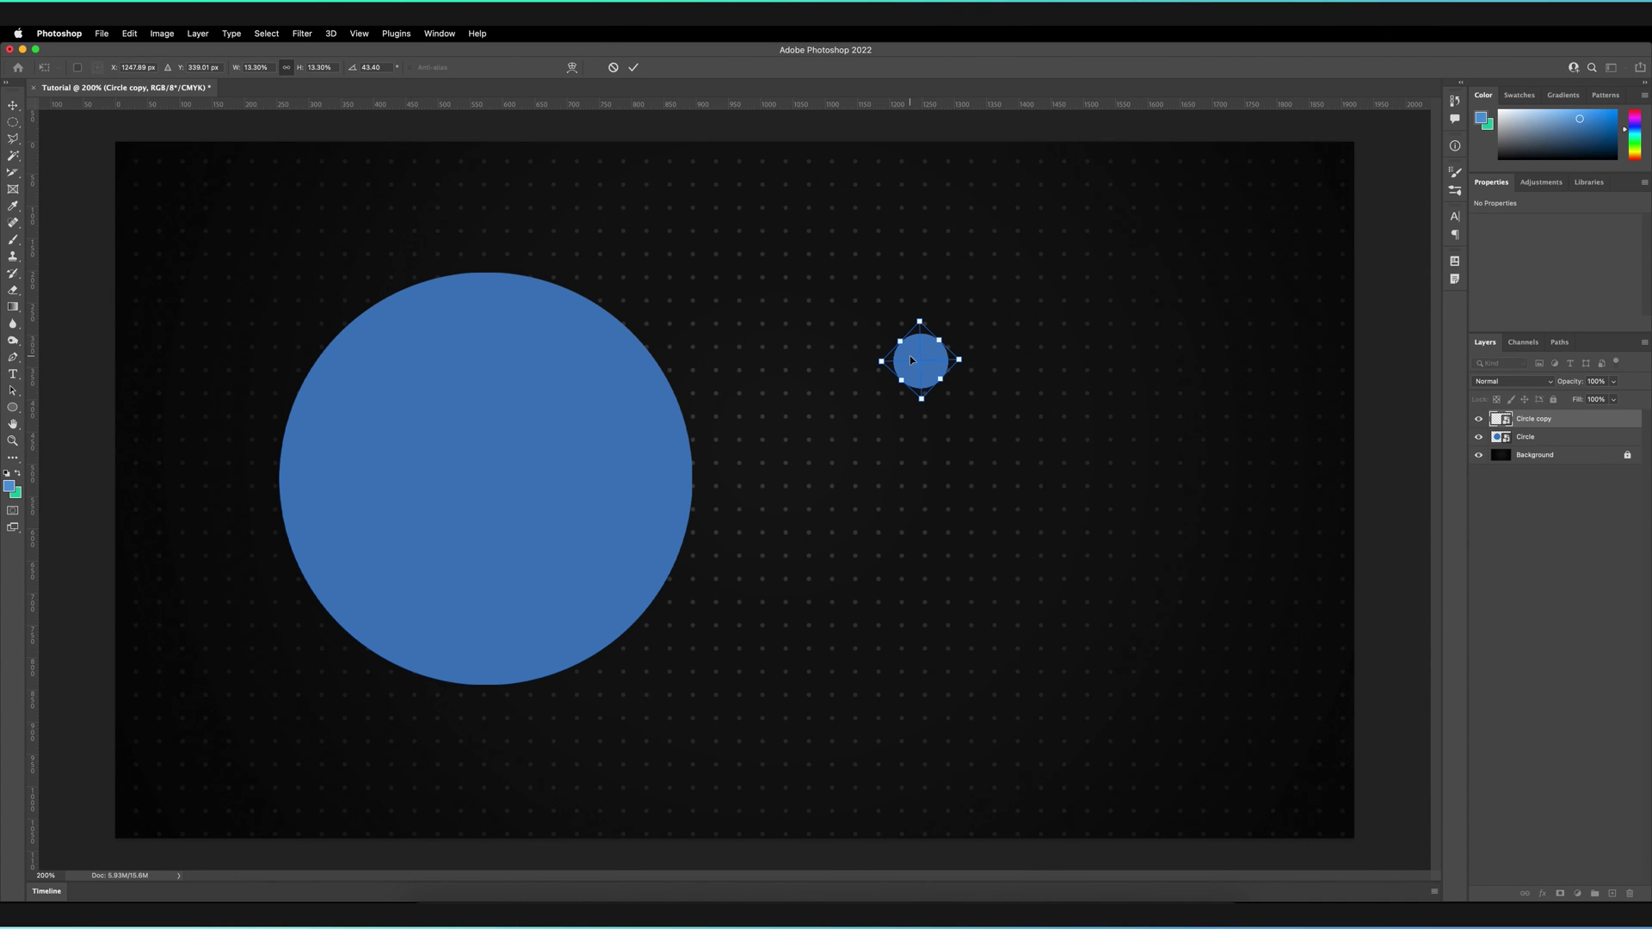
drag(940, 377, 1210, 627)
drag(1087, 557, 1025, 529)
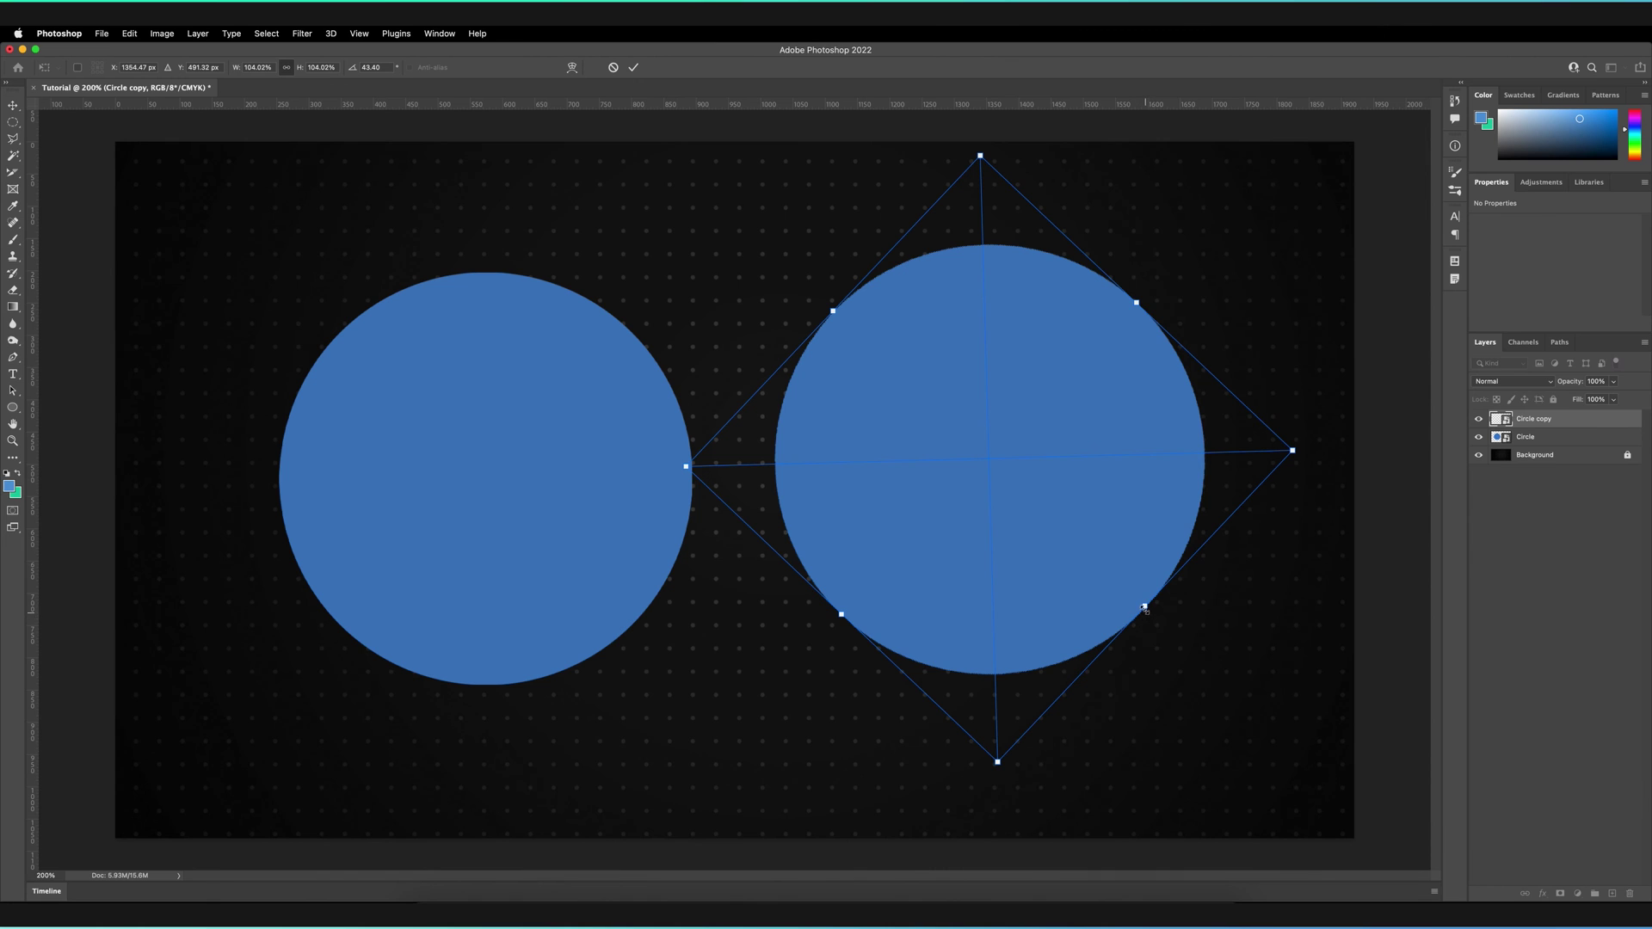
drag(1144, 607, 1039, 585)
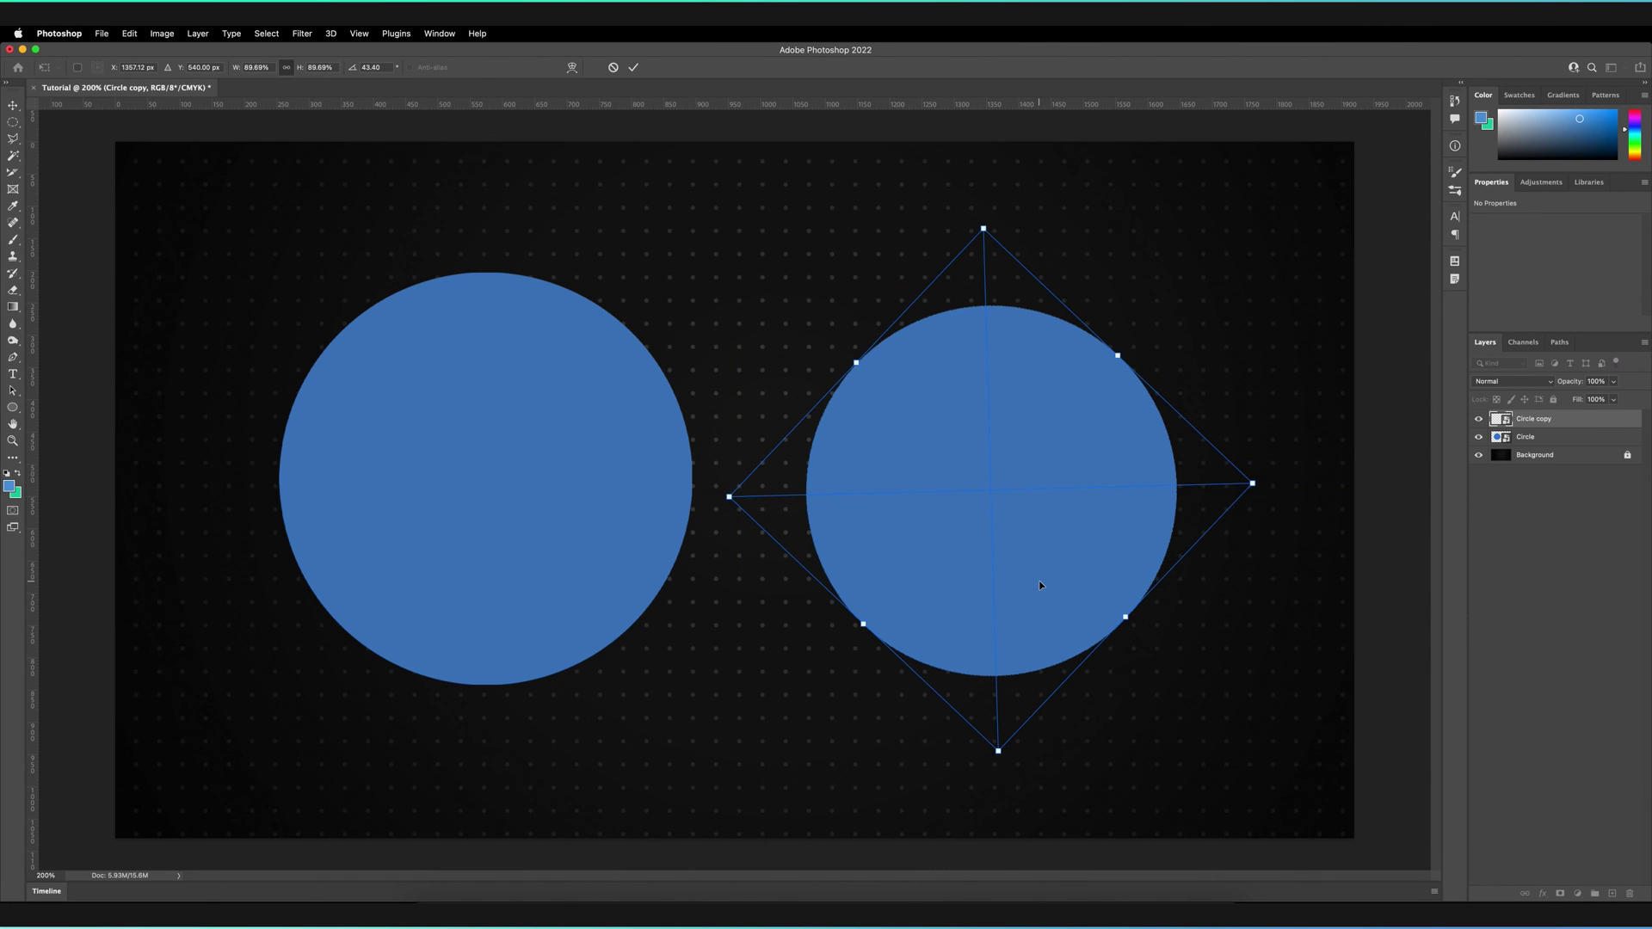
key(Return)
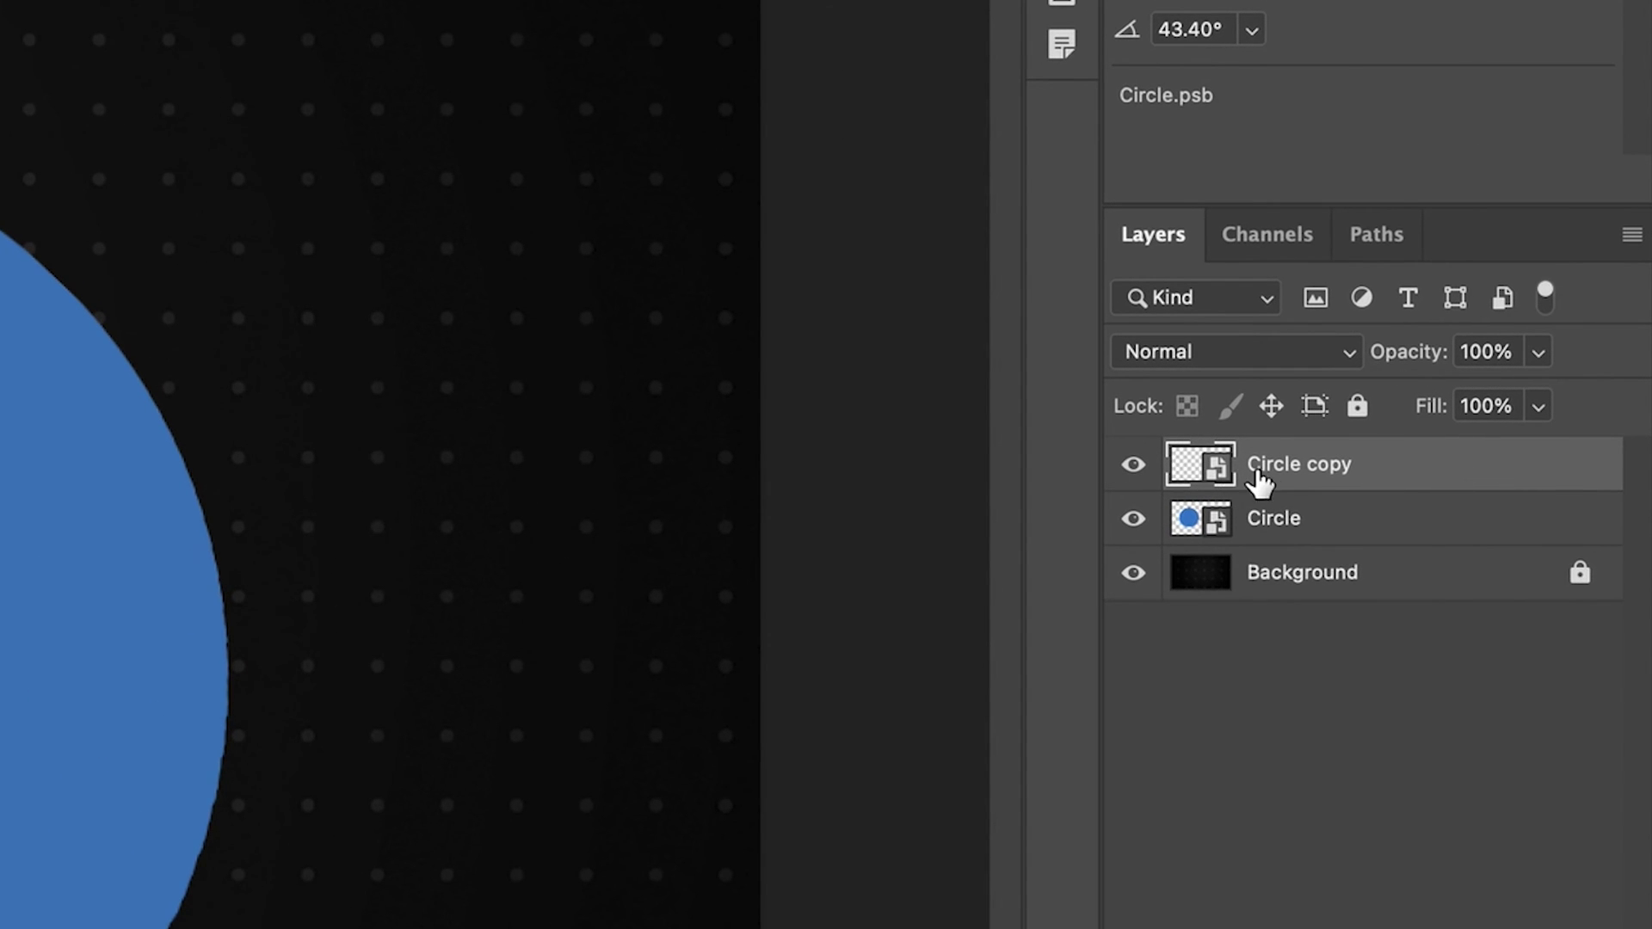
Open the Circle copy smart object's embedded contents in their own document tab.
double_click(1194, 472)
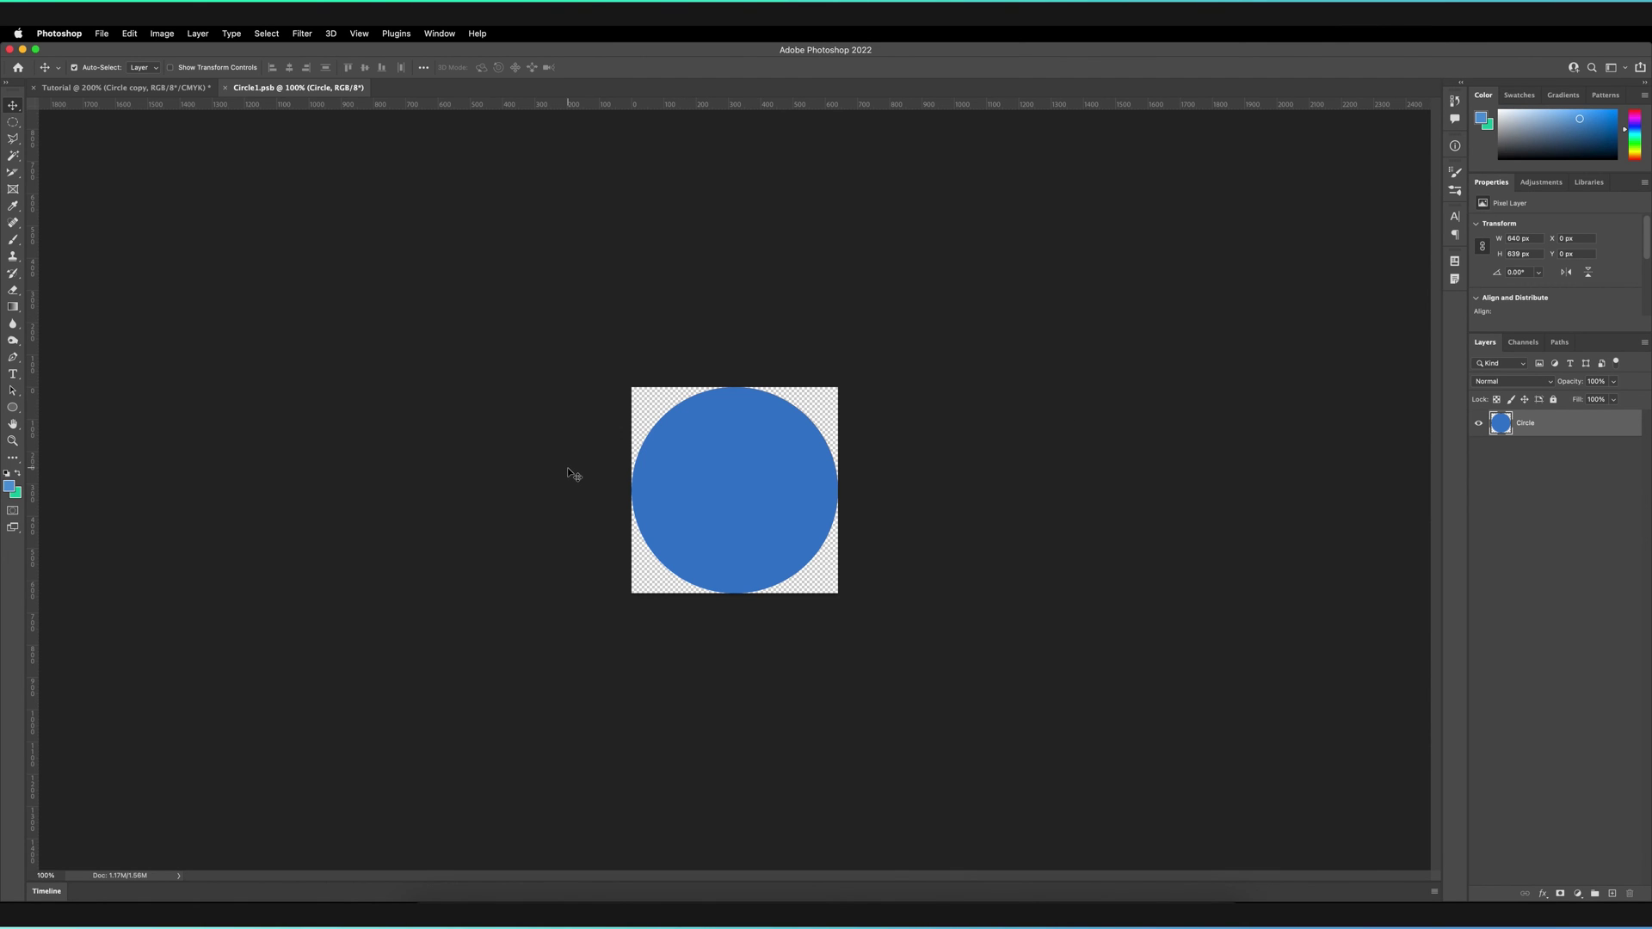
Add a 'TEXT' type layer centred on the blue circle and save Circle1.psb.
key(super+plus)
key(super+plus)
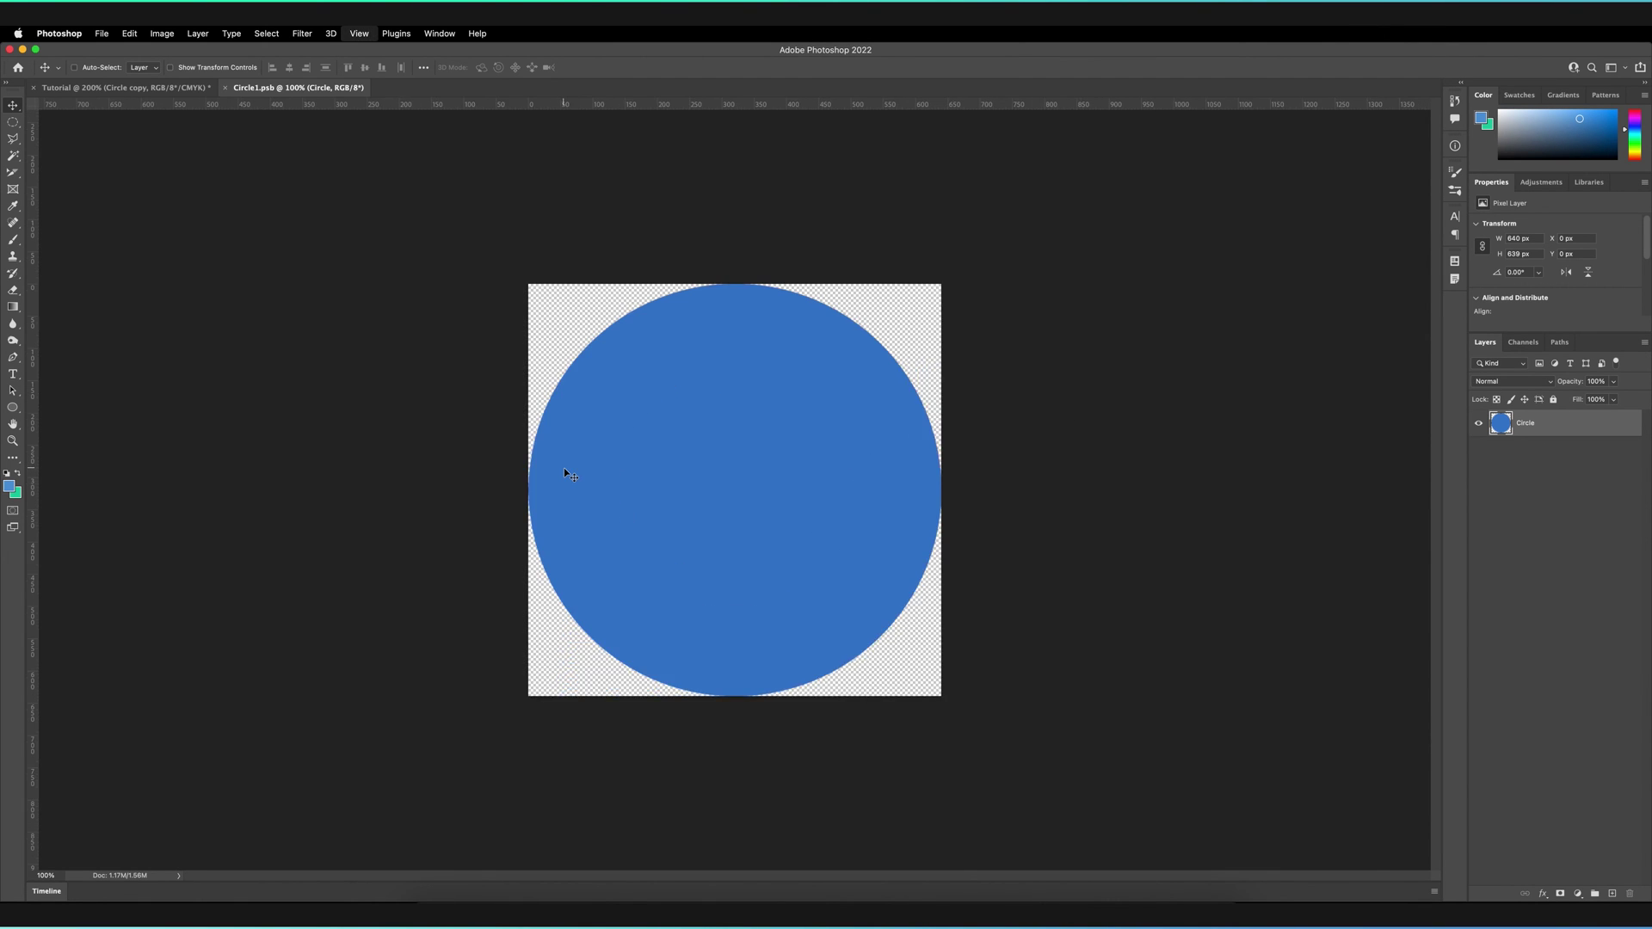
key(t)
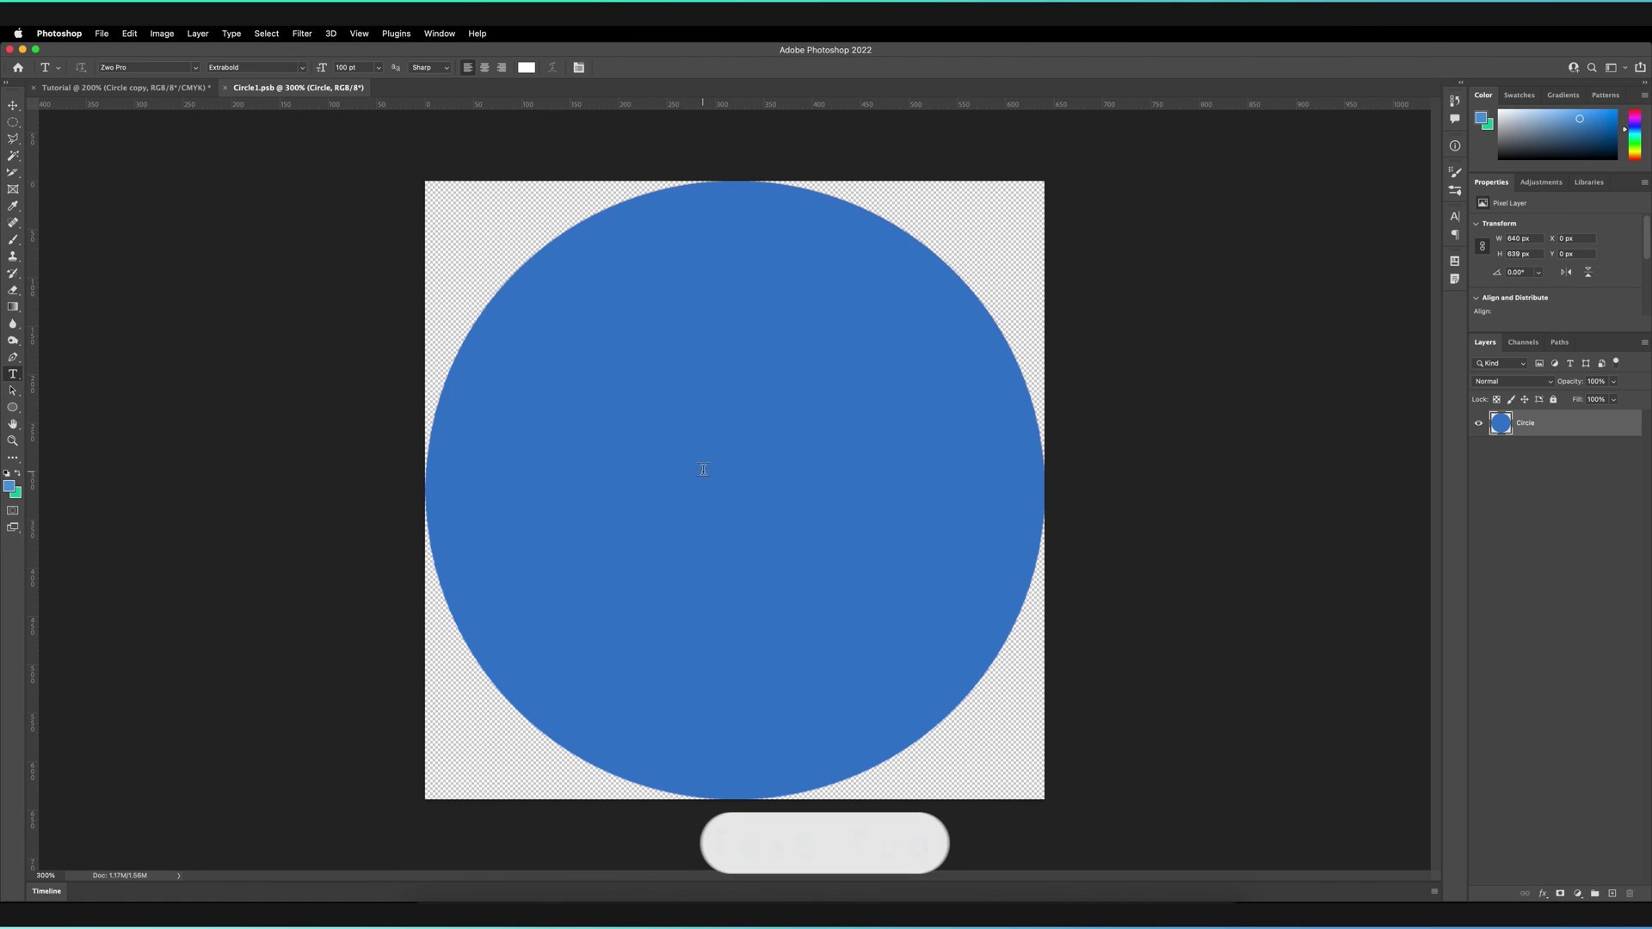
click(701, 469)
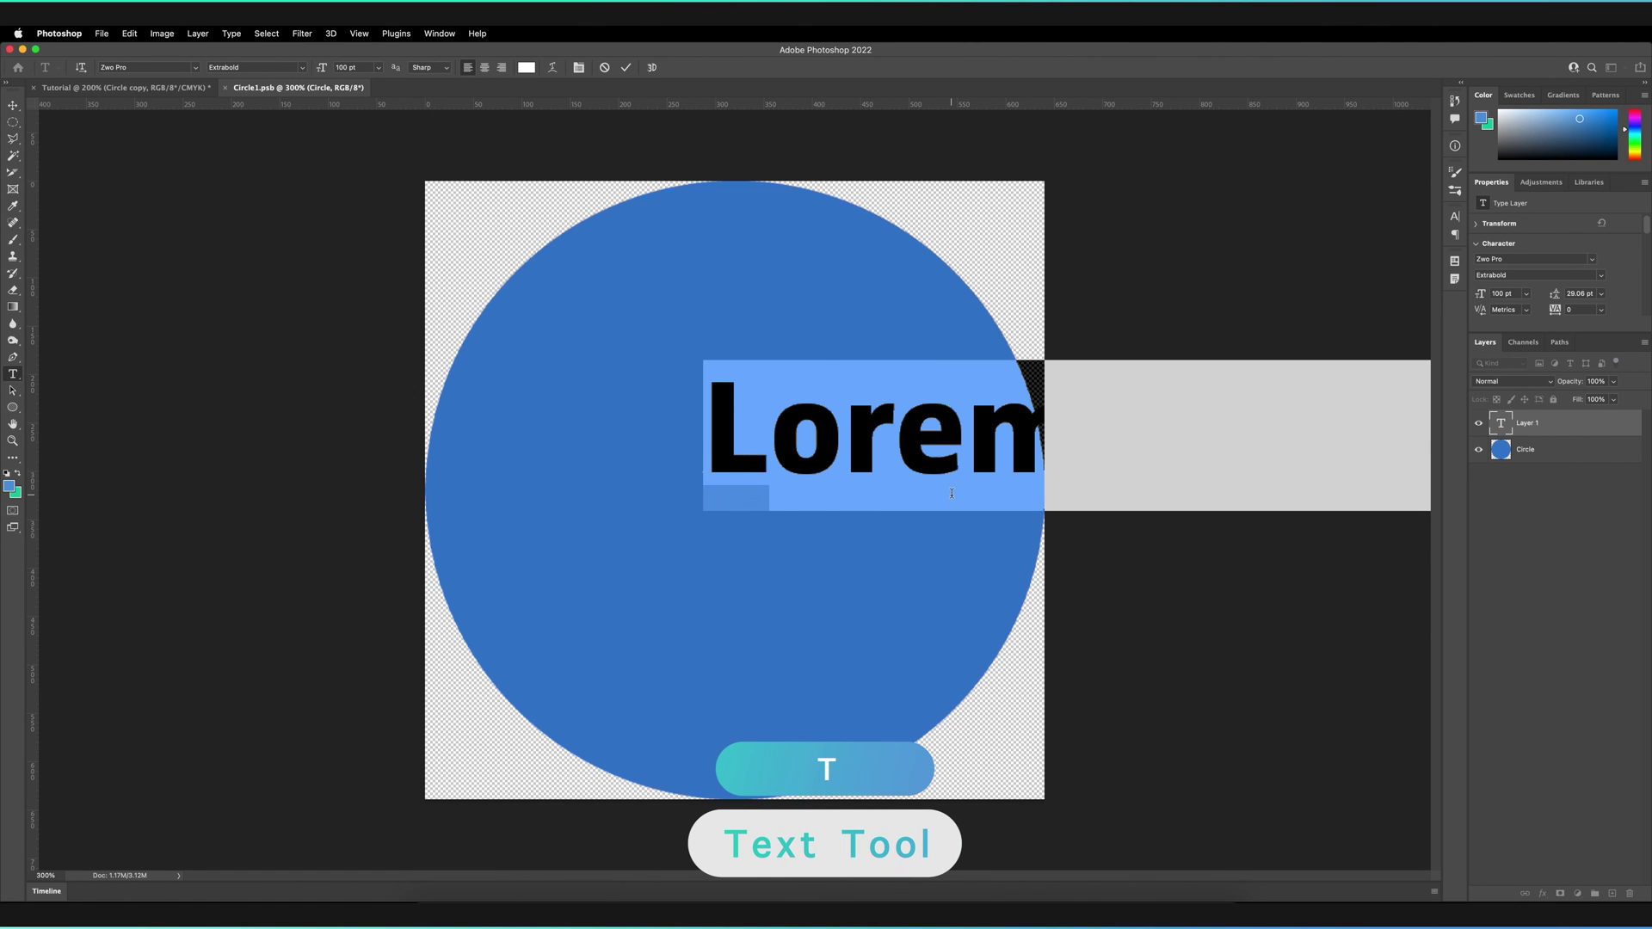
text(TEXT)
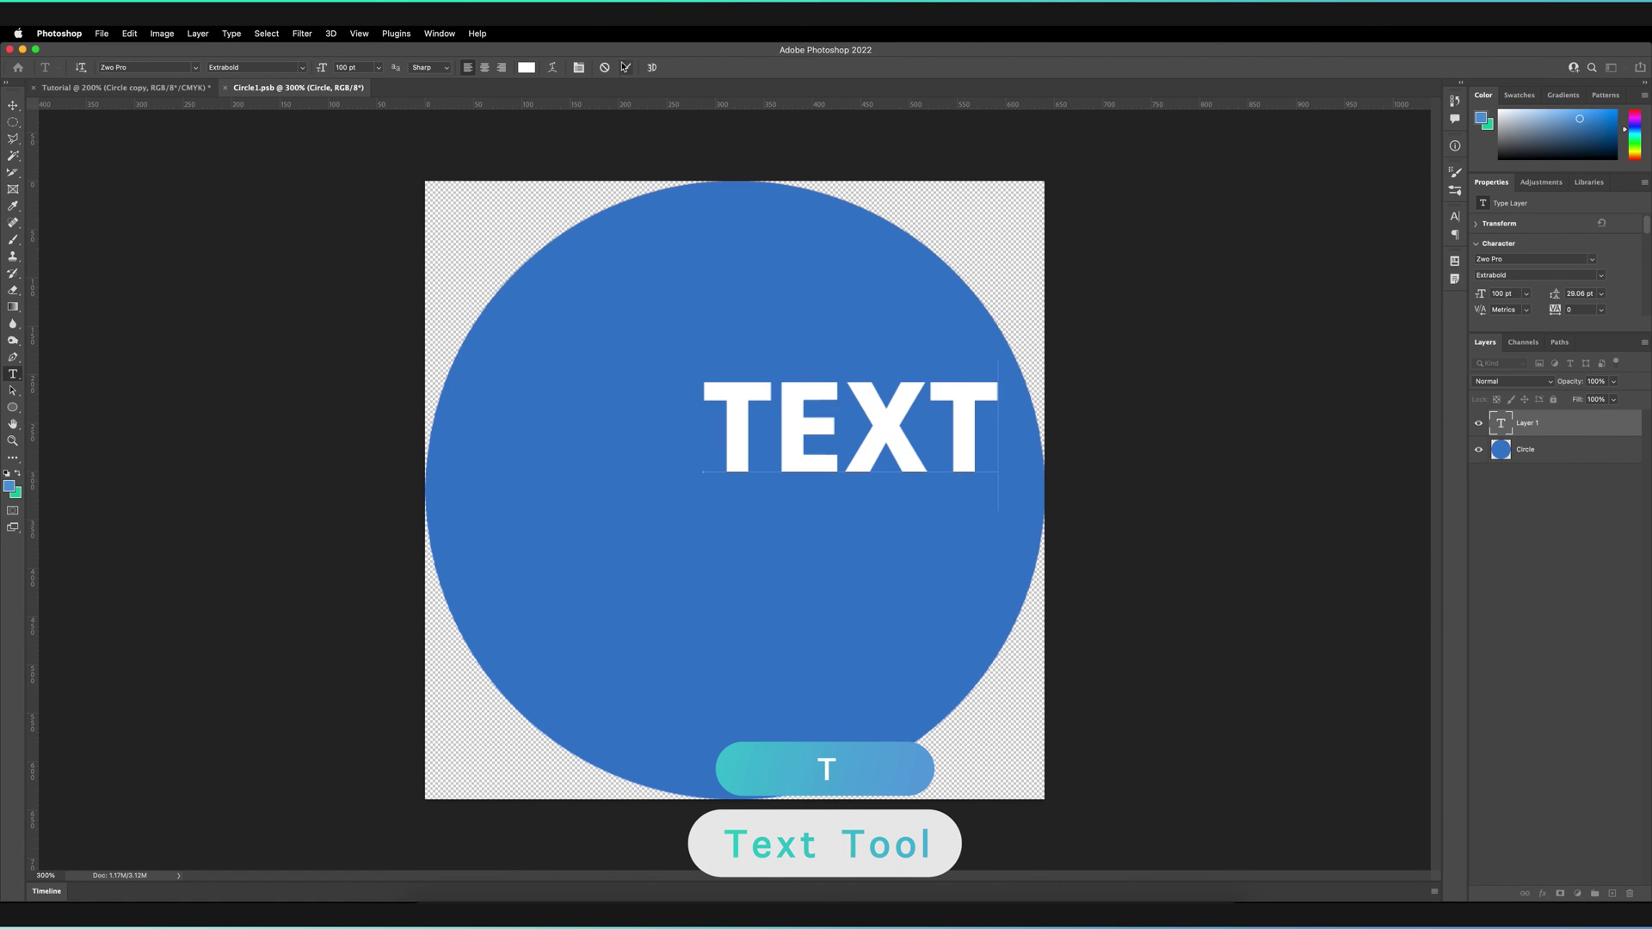
click(625, 67)
key(v)
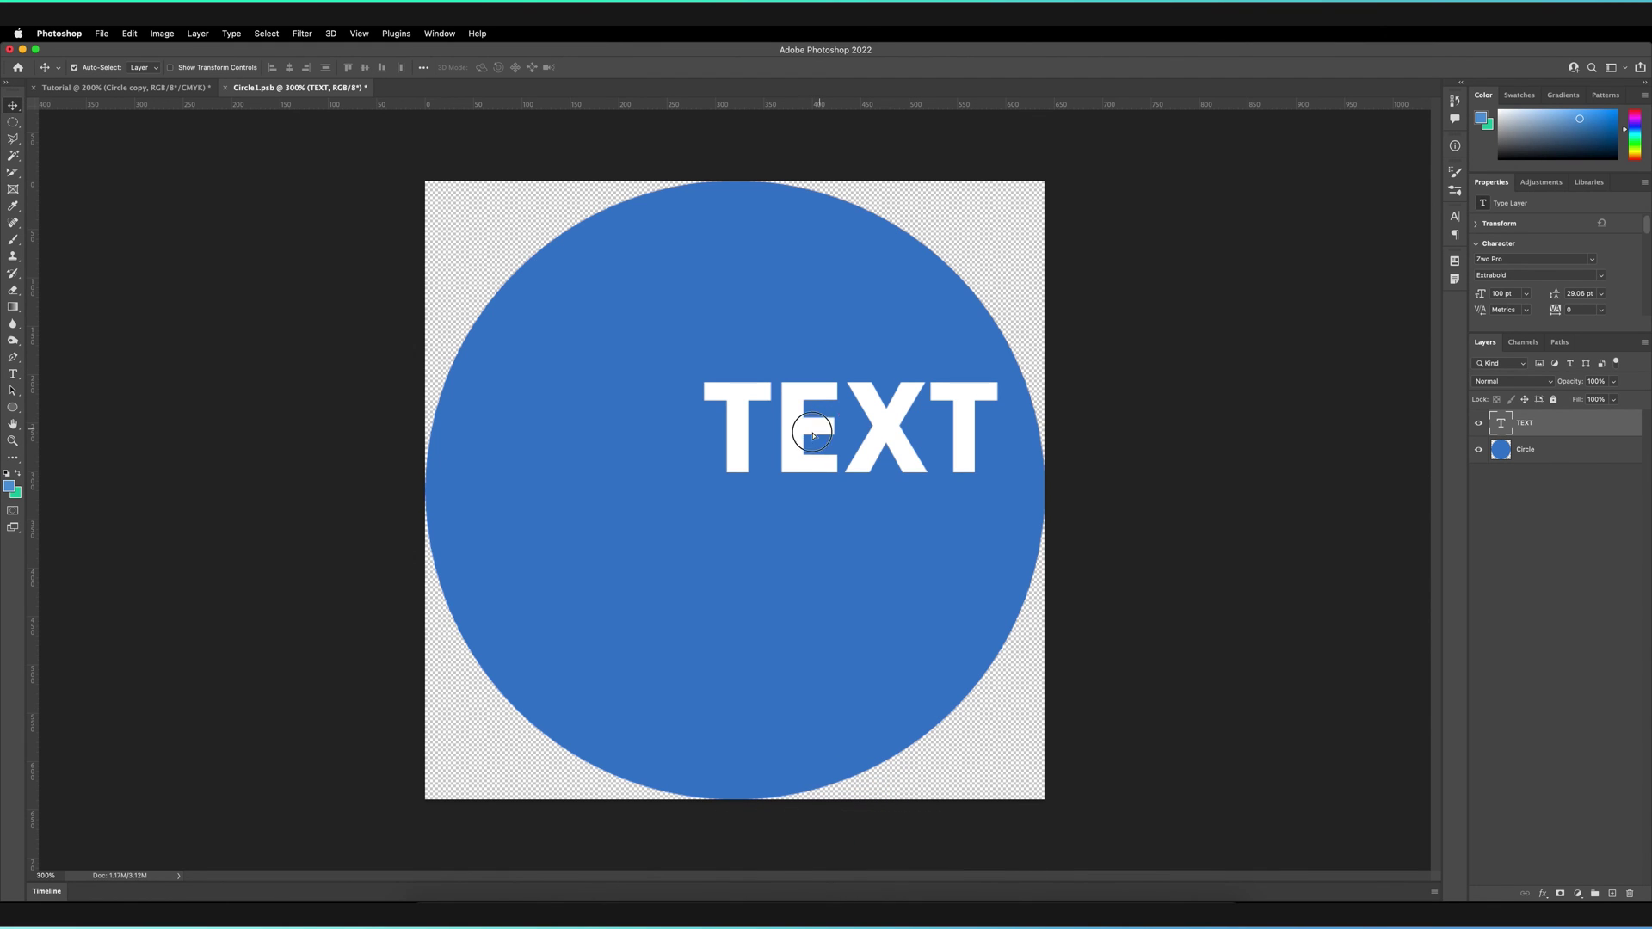
drag(820, 427, 715, 497)
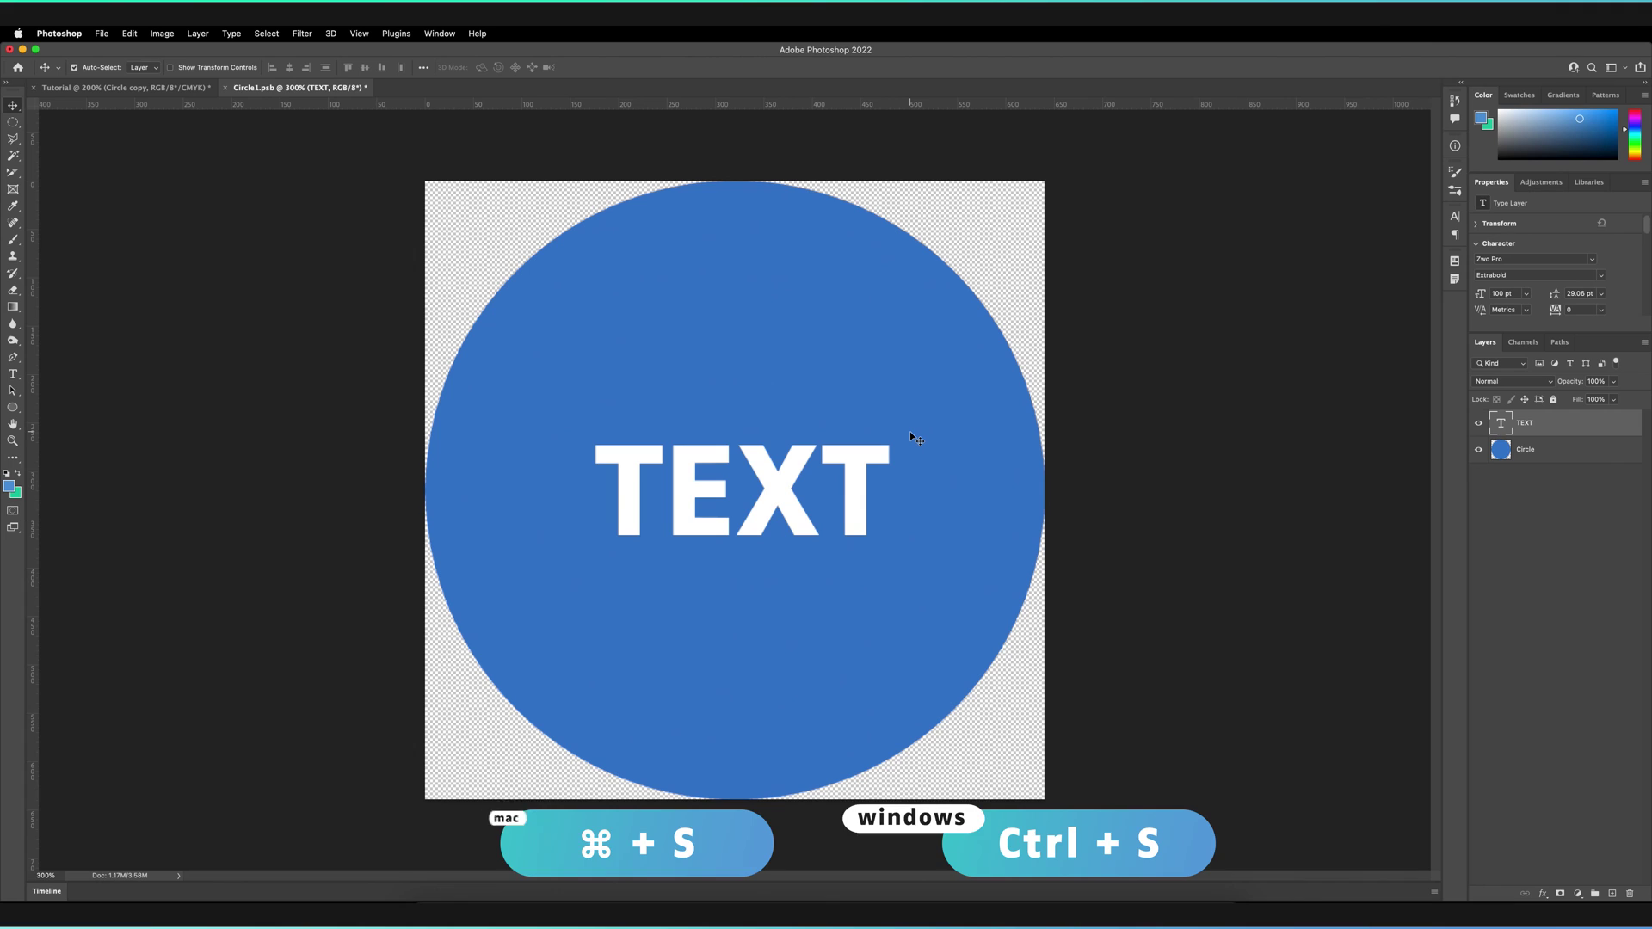
key(super+s)
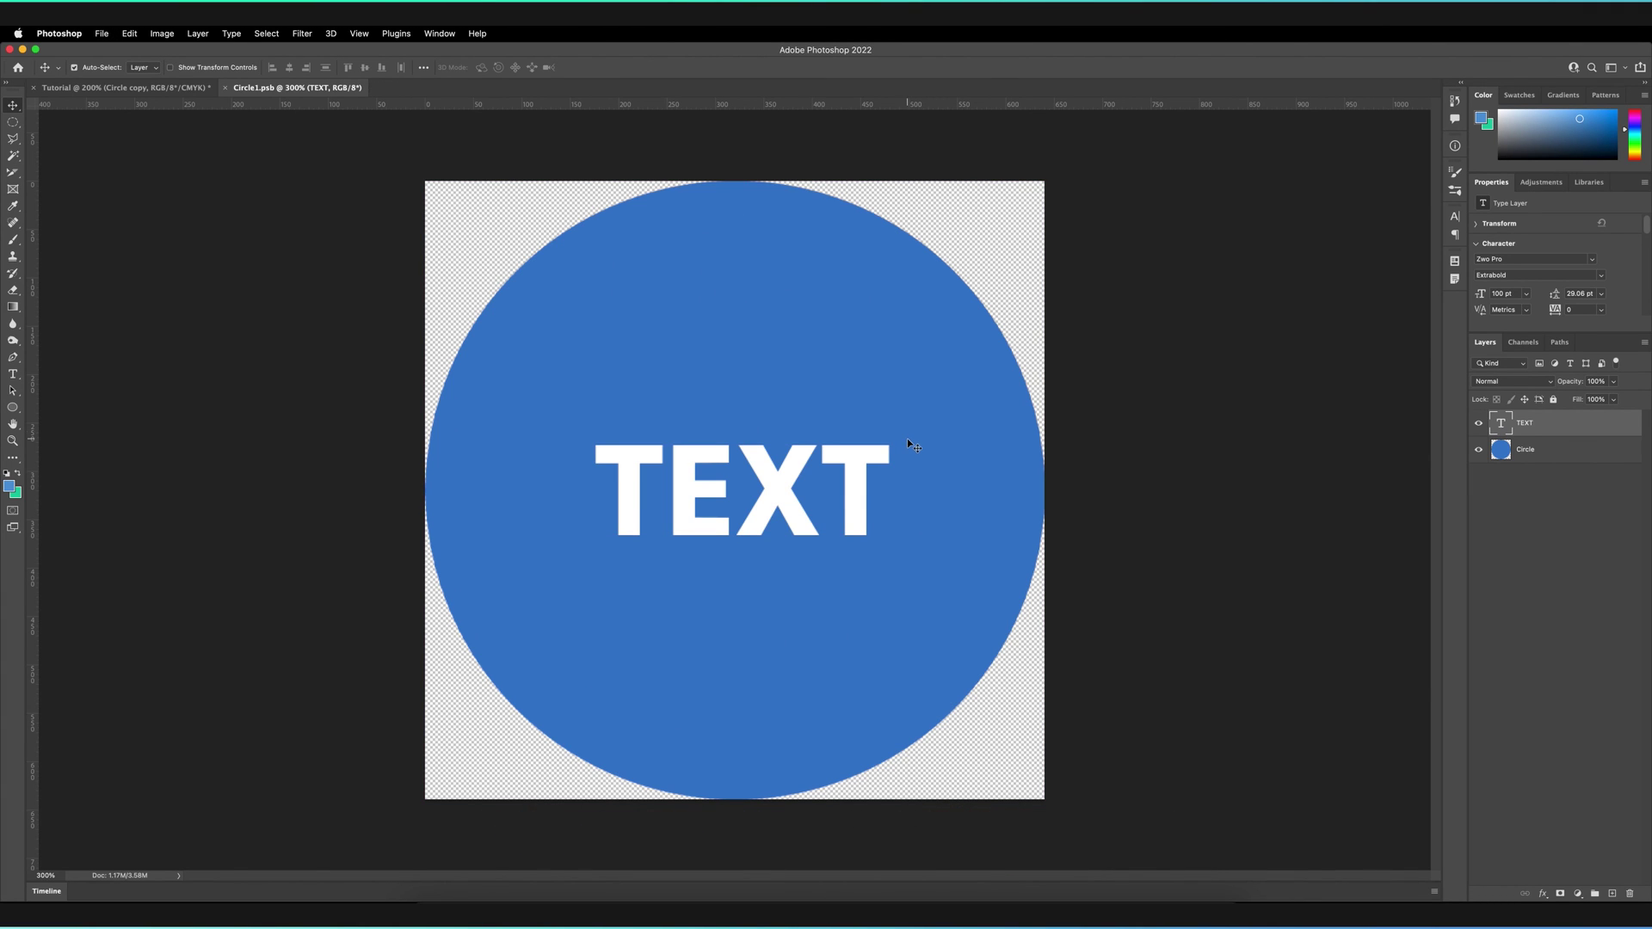
Switch back to the Tutorial document to see 'TEXT' on both circles.
click(166, 87)
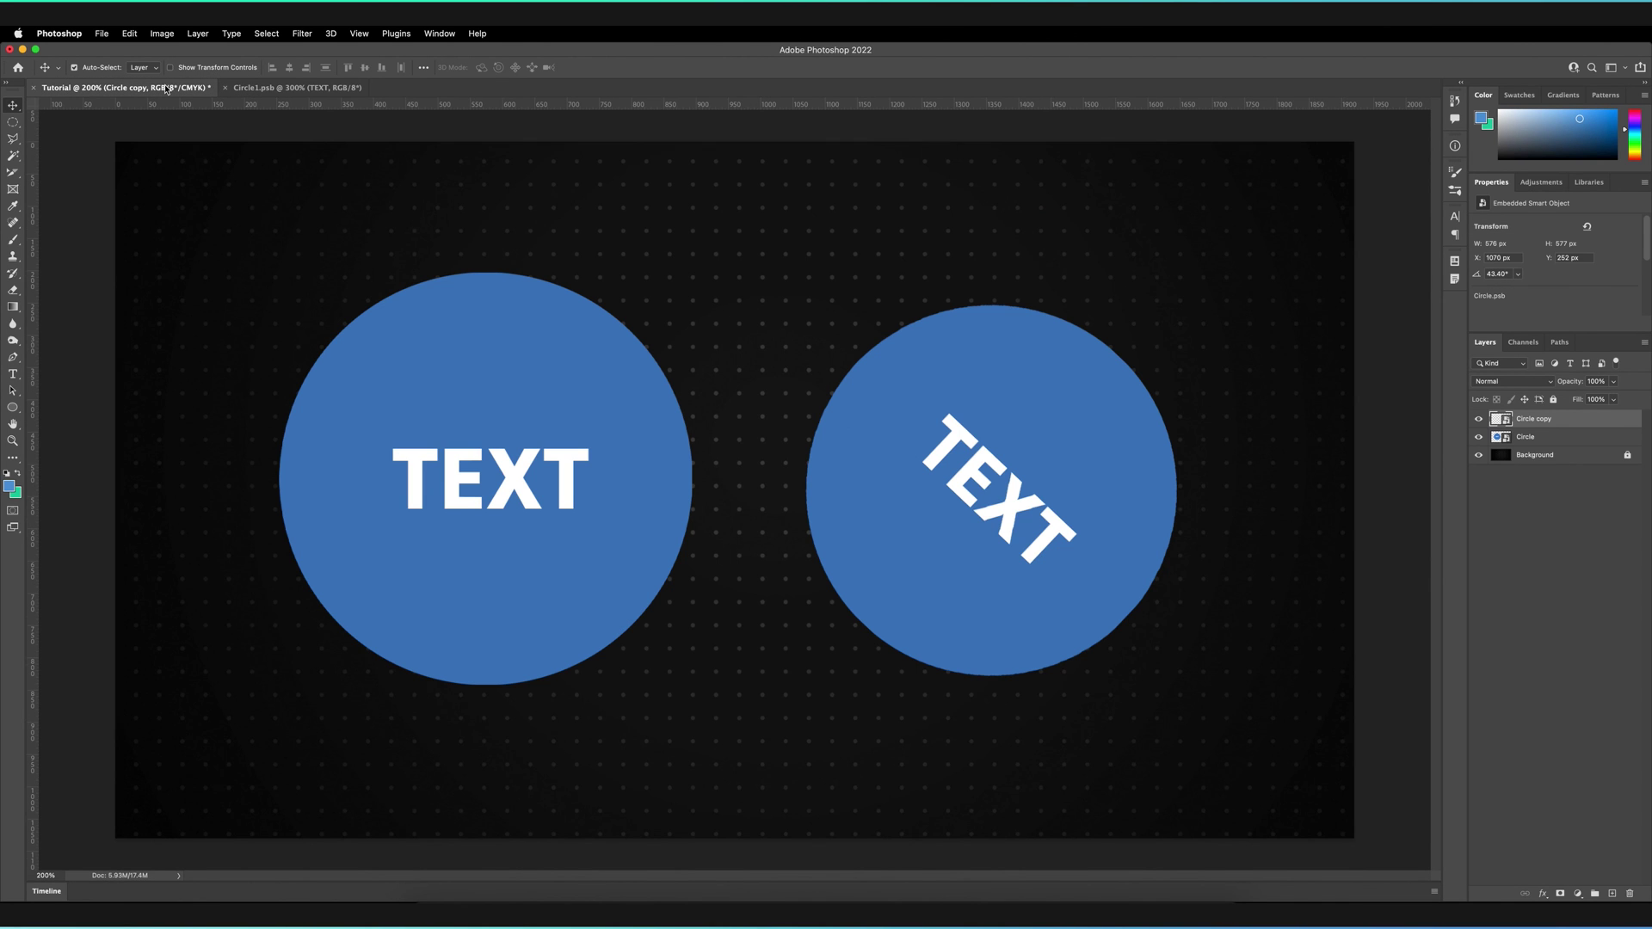